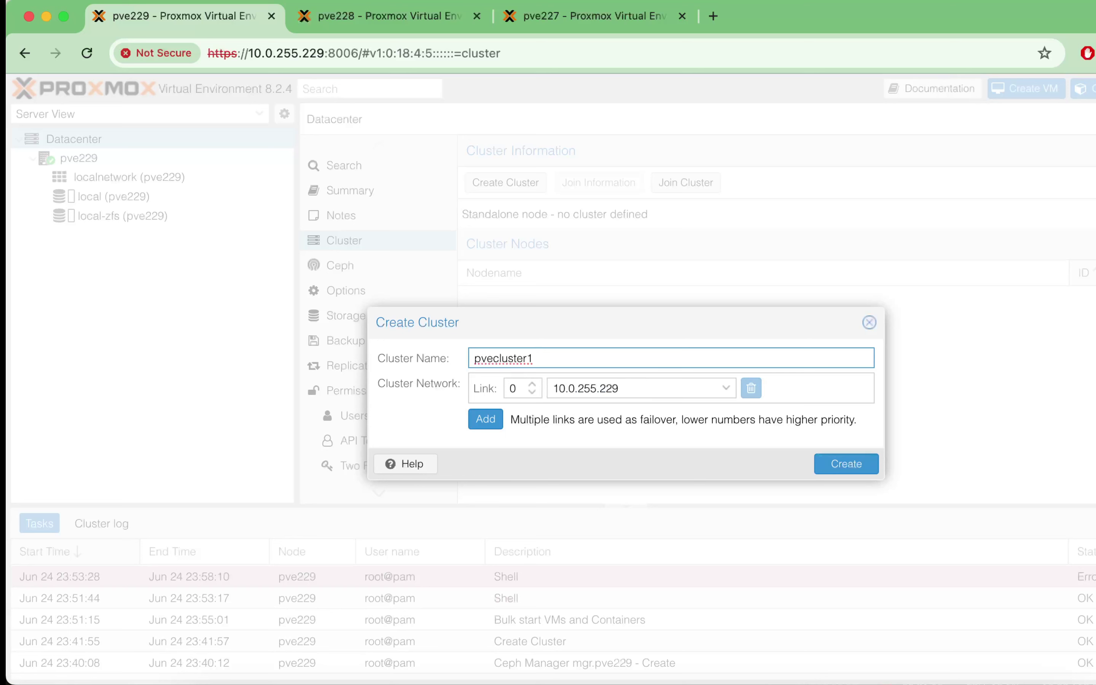
# Step: Set Link 0 to 192.168.255.229/24 (vmbr10g) and create the cluster pvecluster1
pyautogui.click(625, 388)
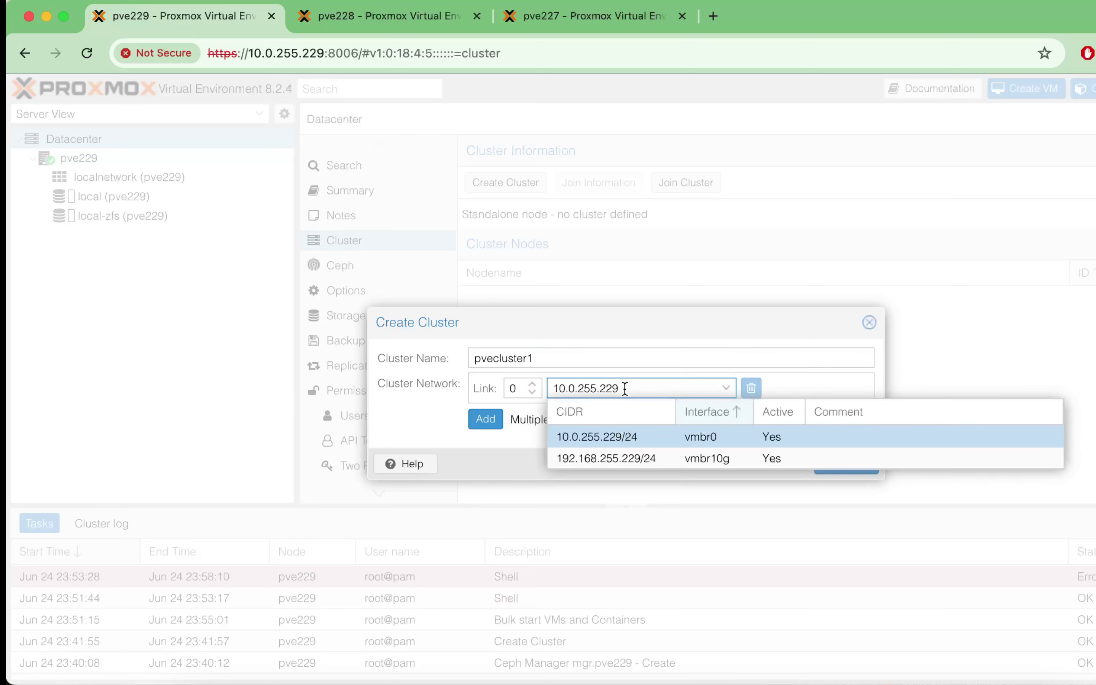
pyautogui.click(596, 456)
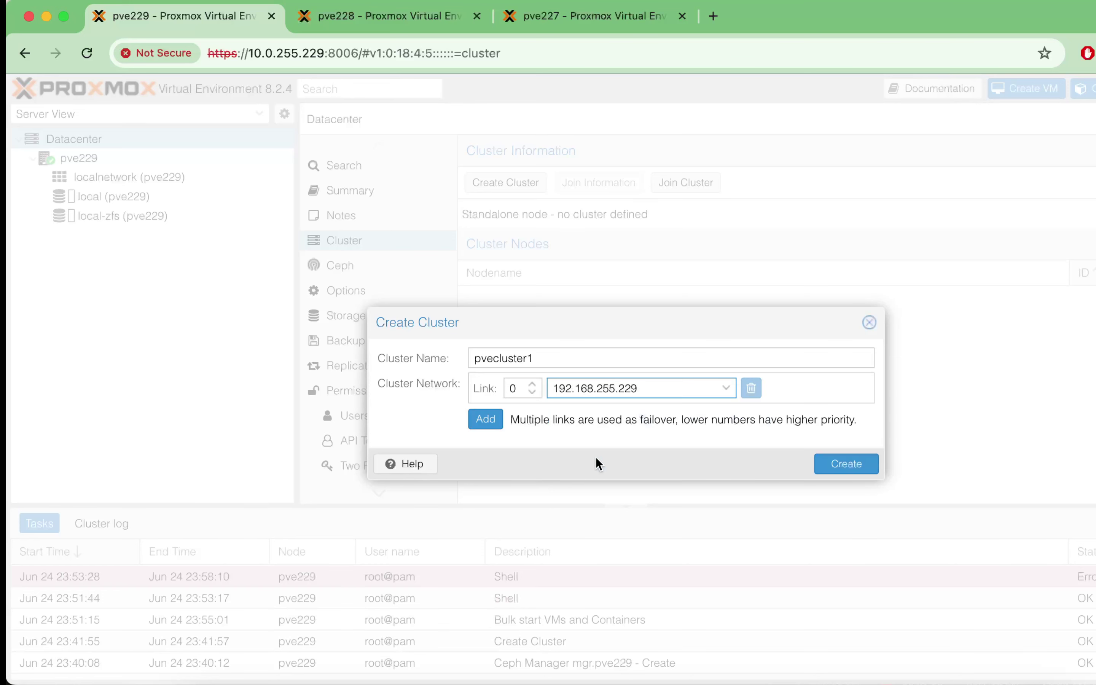
pyautogui.click(856, 466)
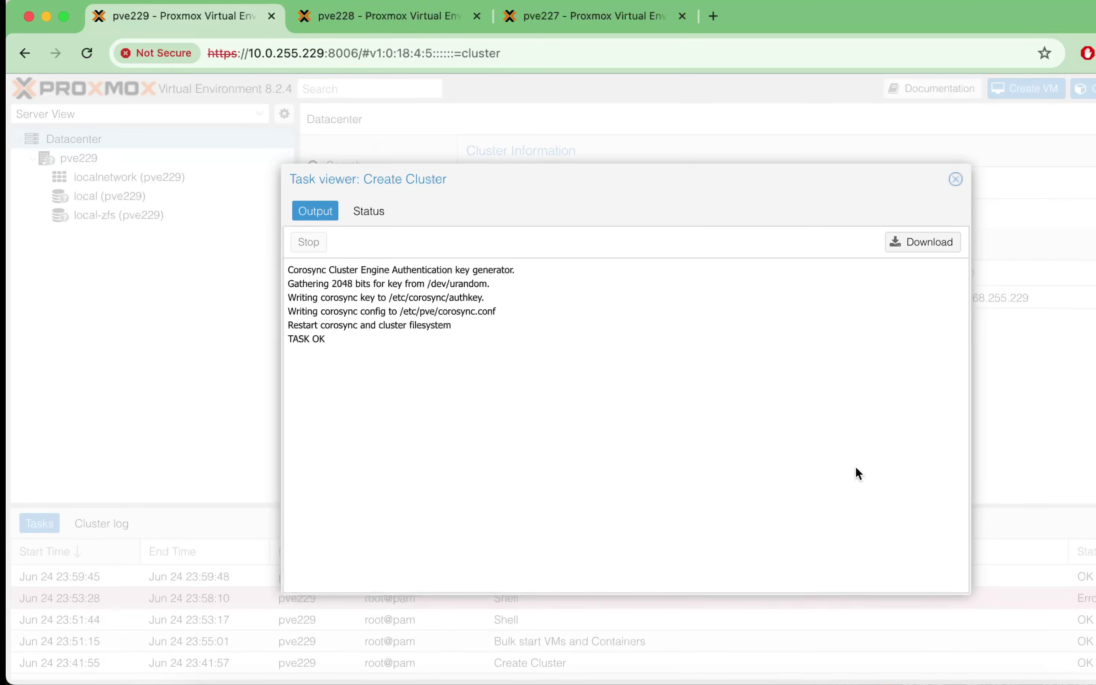
# Step: Review the authkey, corosync config and restart log lines, check the Status tab, then close the task viewer
pyautogui.tripleClick(395, 298)
pyautogui.click(413, 312)
pyautogui.tripleClick(413, 313)
pyautogui.click(412, 333)
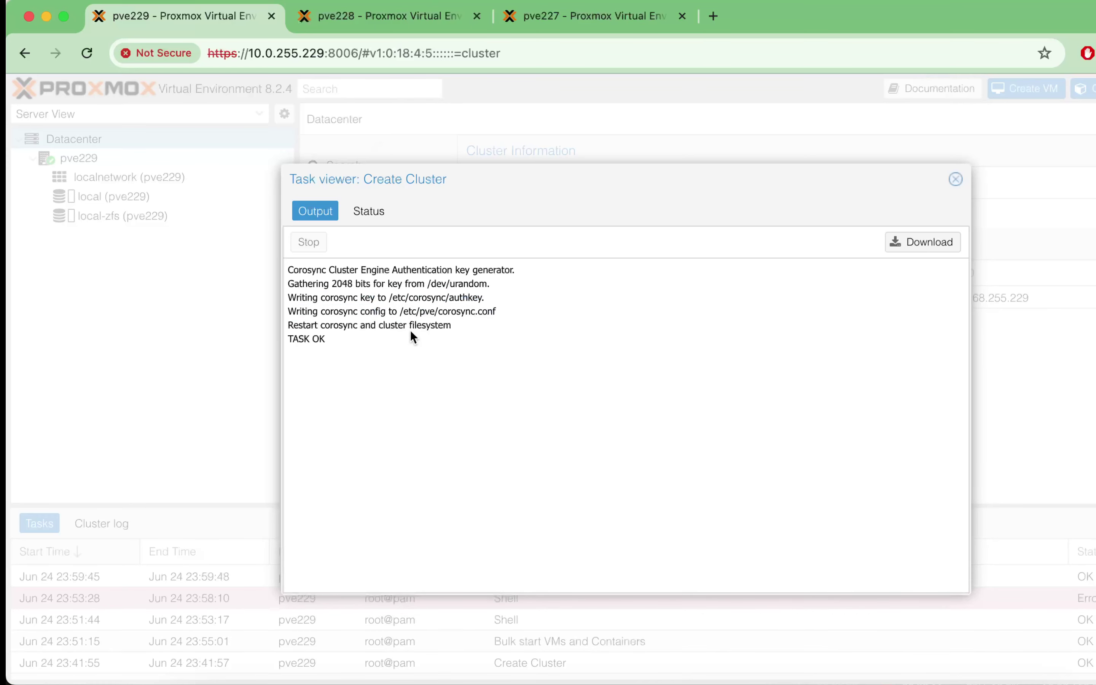
pyautogui.tripleClick(410, 330)
pyautogui.click(439, 341)
pyautogui.click(369, 212)
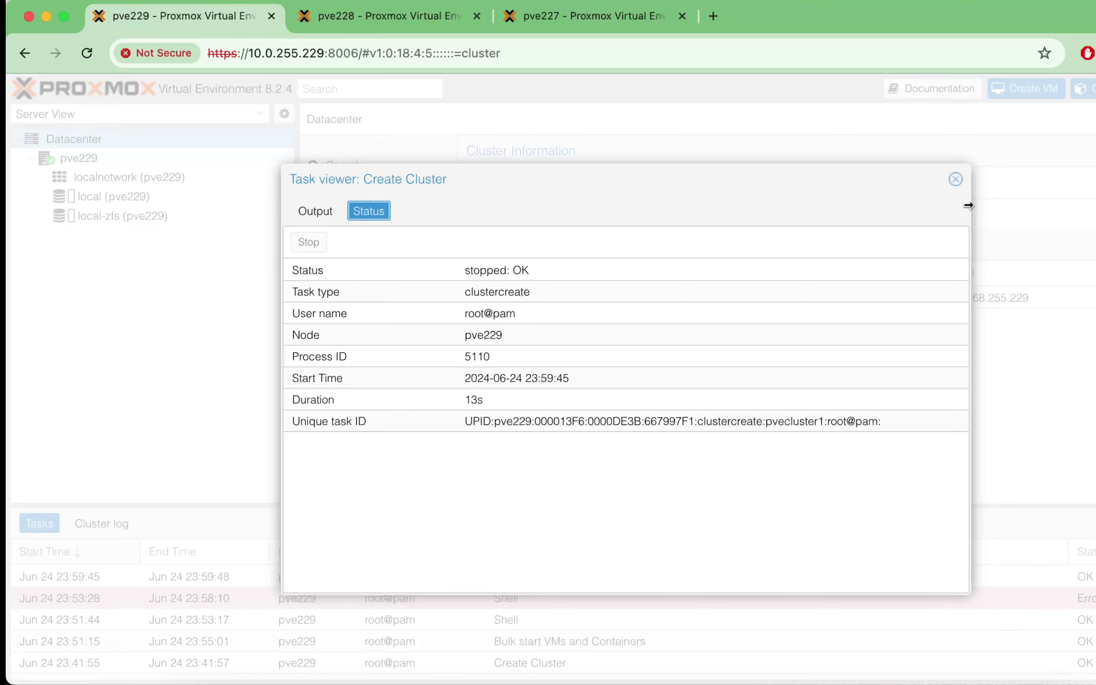
pyautogui.click(955, 180)
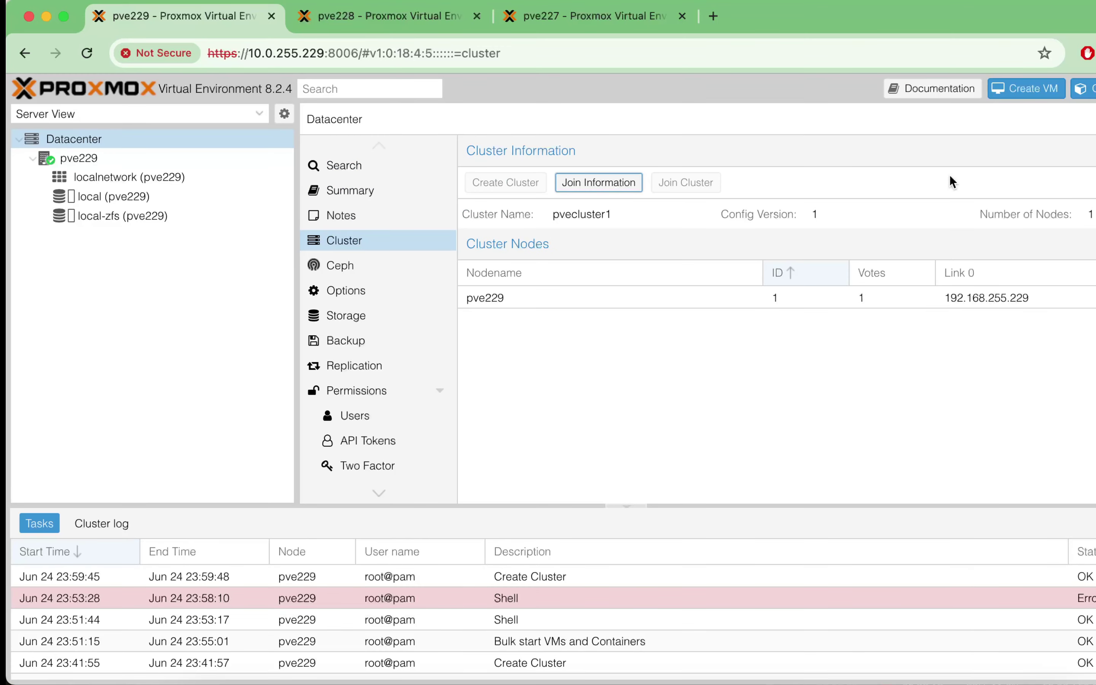
# Step: Copy pvecluster1's join information from pve229
pyautogui.click(773, 300)
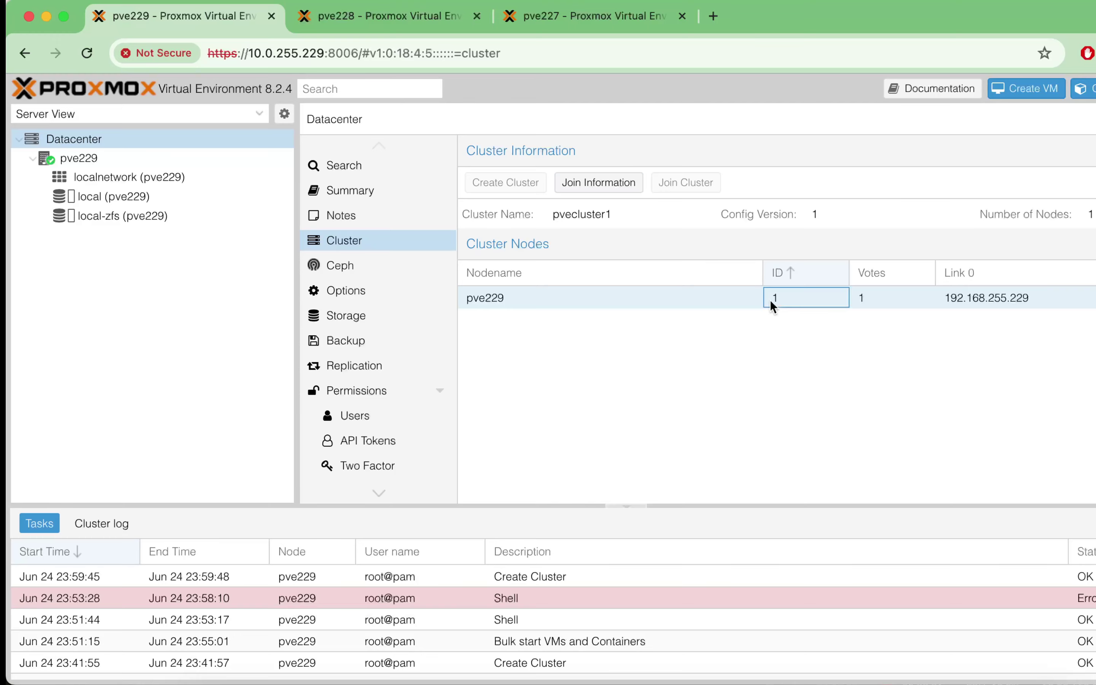
pyautogui.click(688, 299)
pyautogui.click(599, 183)
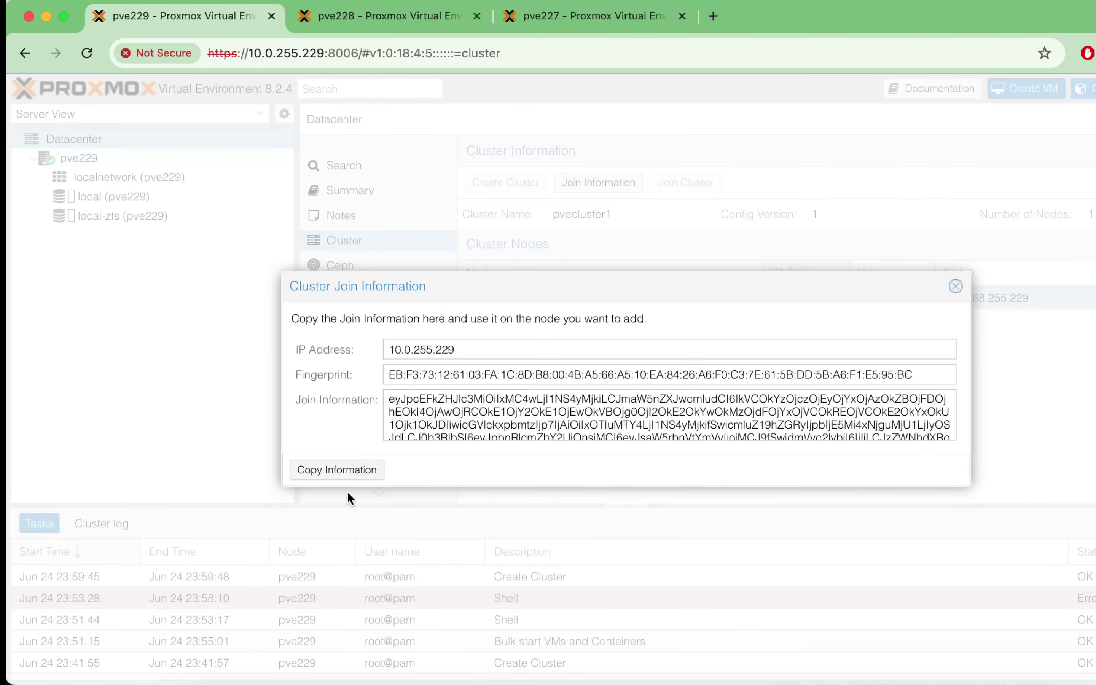
pyautogui.click(347, 476)
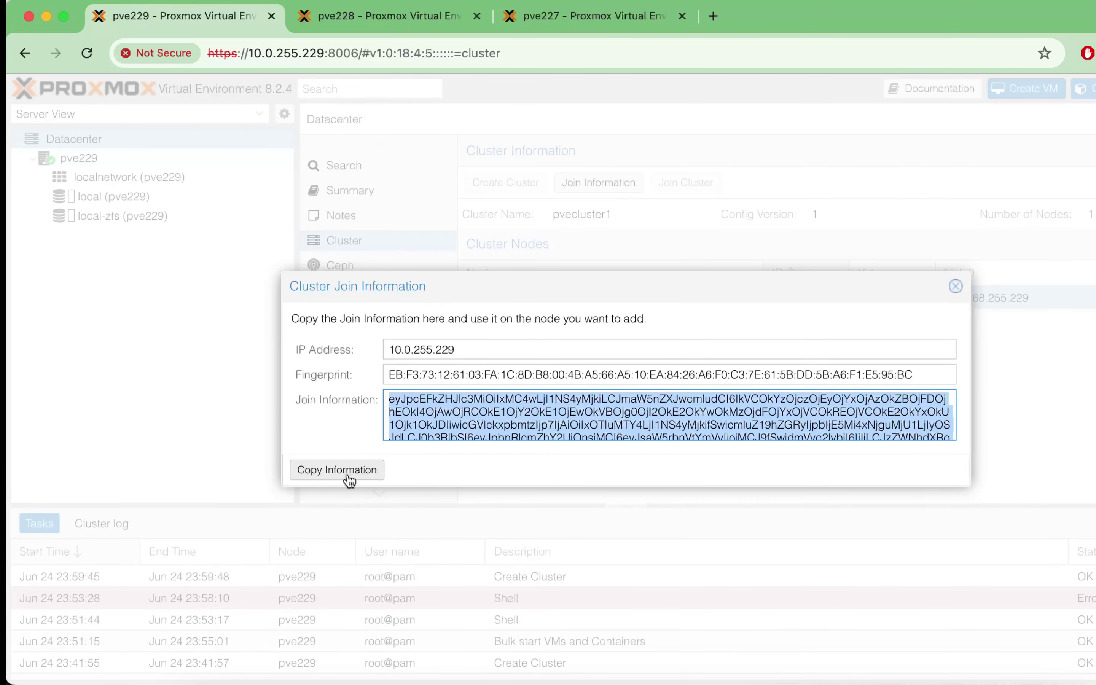
pyautogui.click(956, 286)
# Step: On pve228, paste the join information, set link 192.168.255.228, enter the peer's root password, and join
pyautogui.click(403, 17)
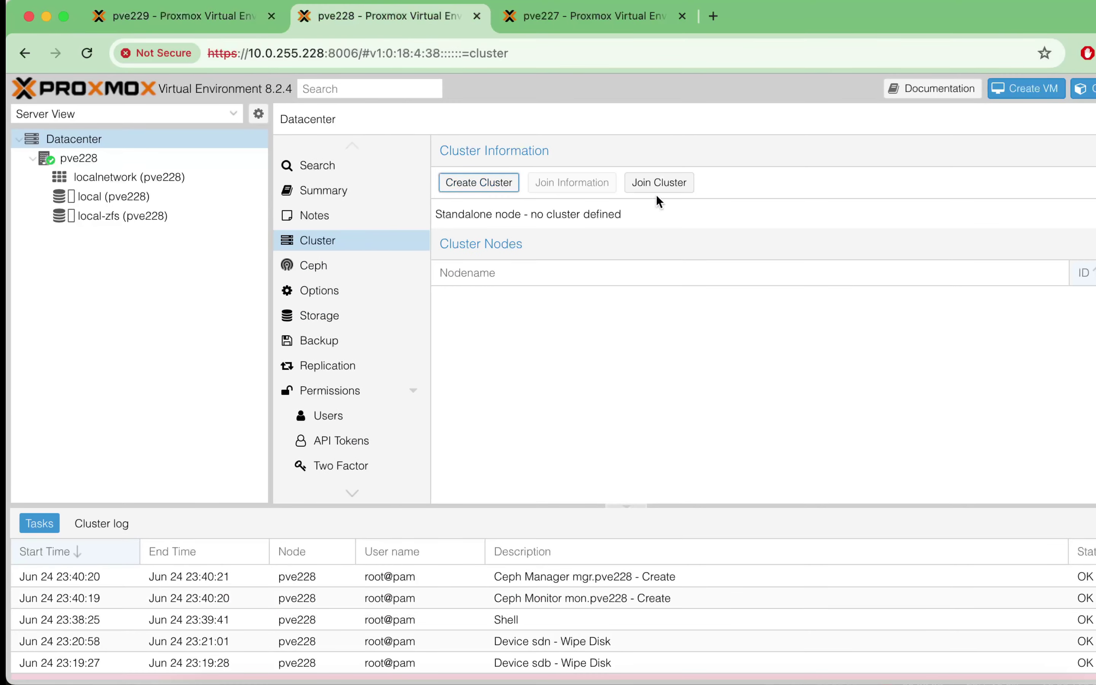
pyautogui.click(674, 186)
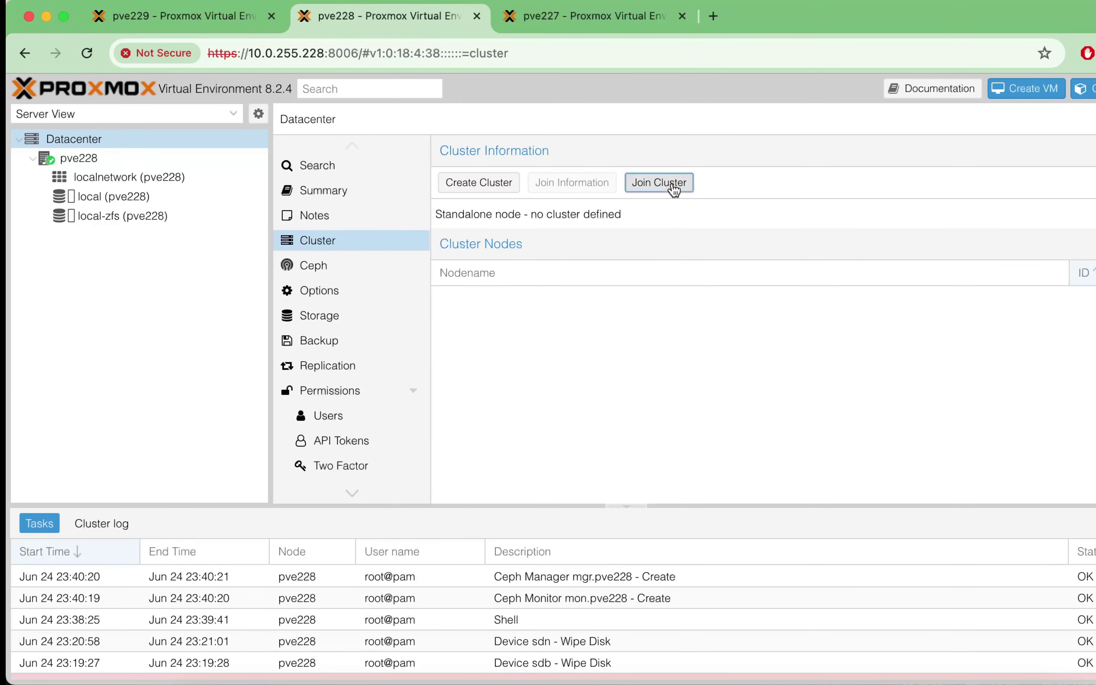
pyautogui.press('super+v')
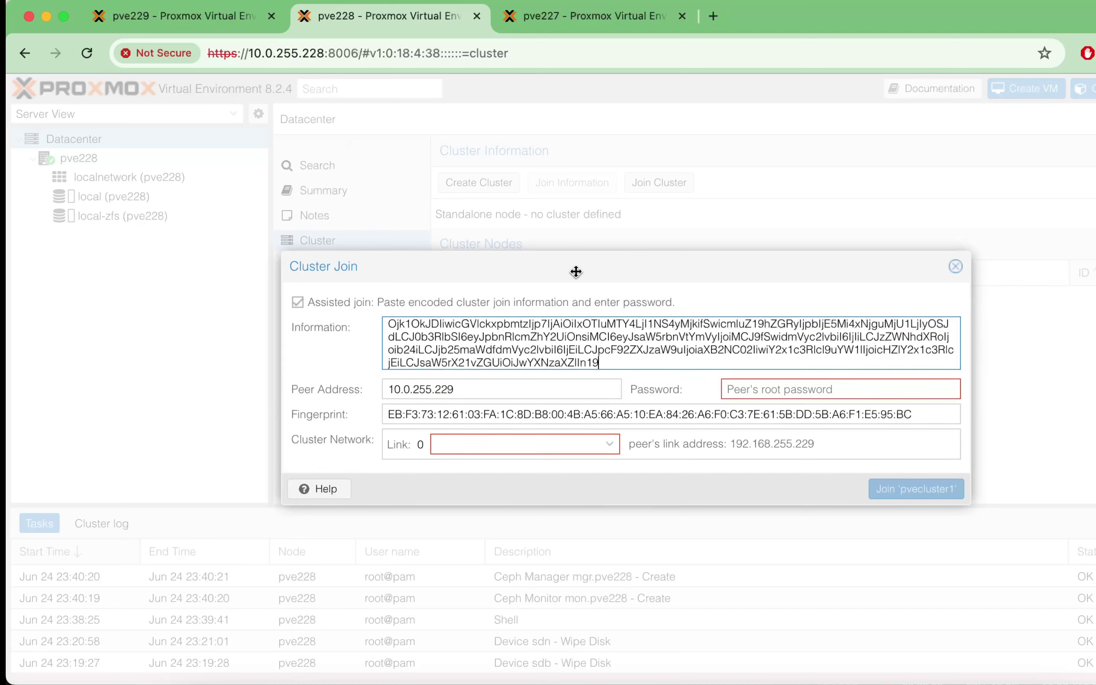
pyautogui.click(605, 449)
pyautogui.click(523, 513)
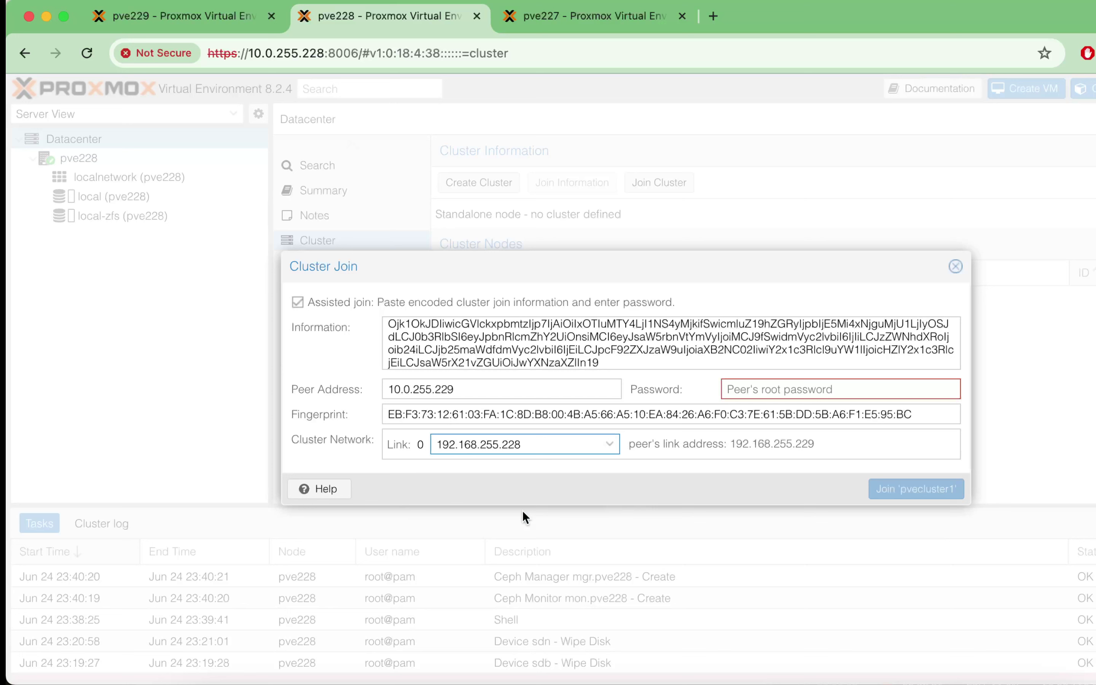
pyautogui.click(791, 396)
pyautogui.write('pa')
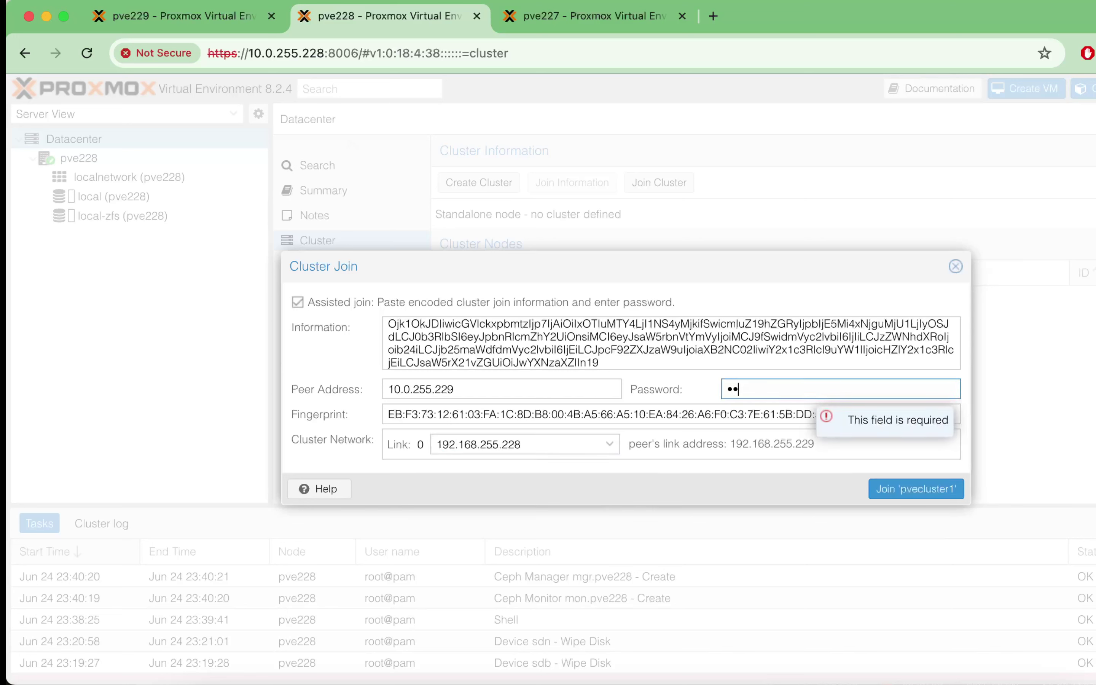
pyautogui.write('ssword1')
pyautogui.click(818, 478)
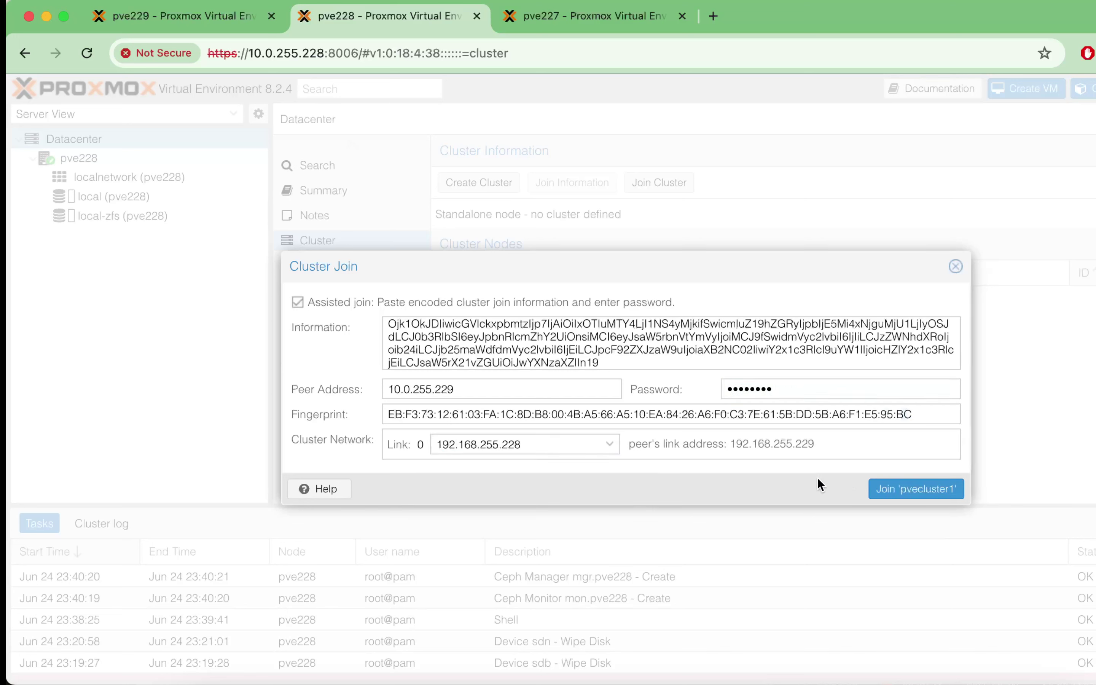
pyautogui.click(919, 497)
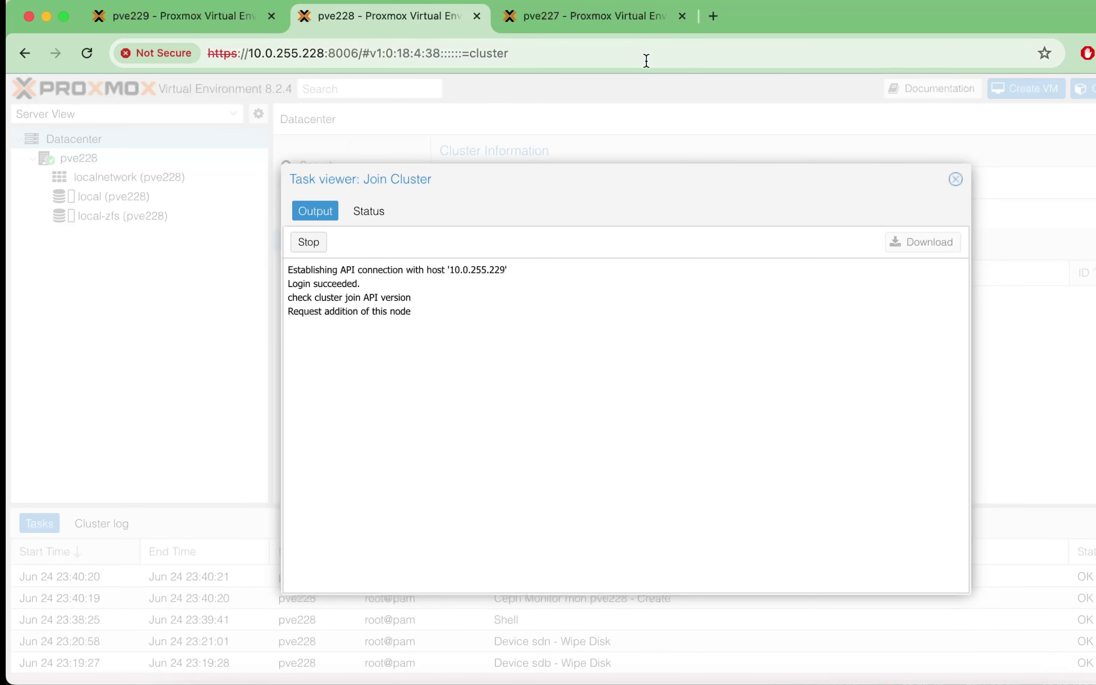
# Step: On pve227, start a Datacenter cluster join and paste the join information
pyautogui.click(608, 14)
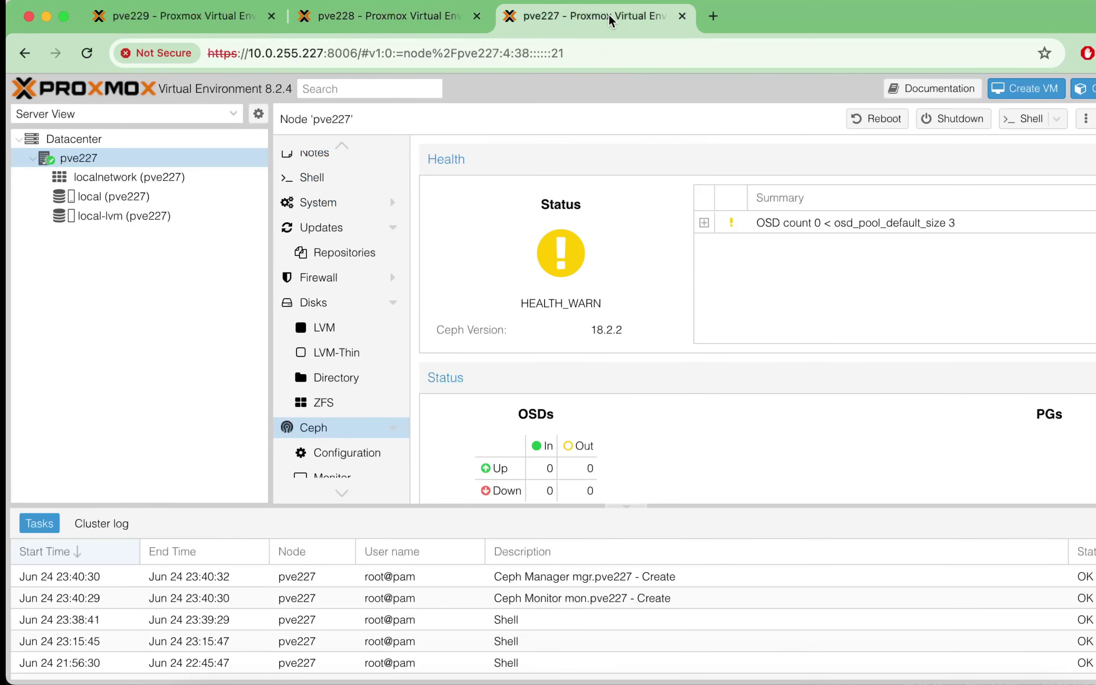
pyautogui.click(115, 133)
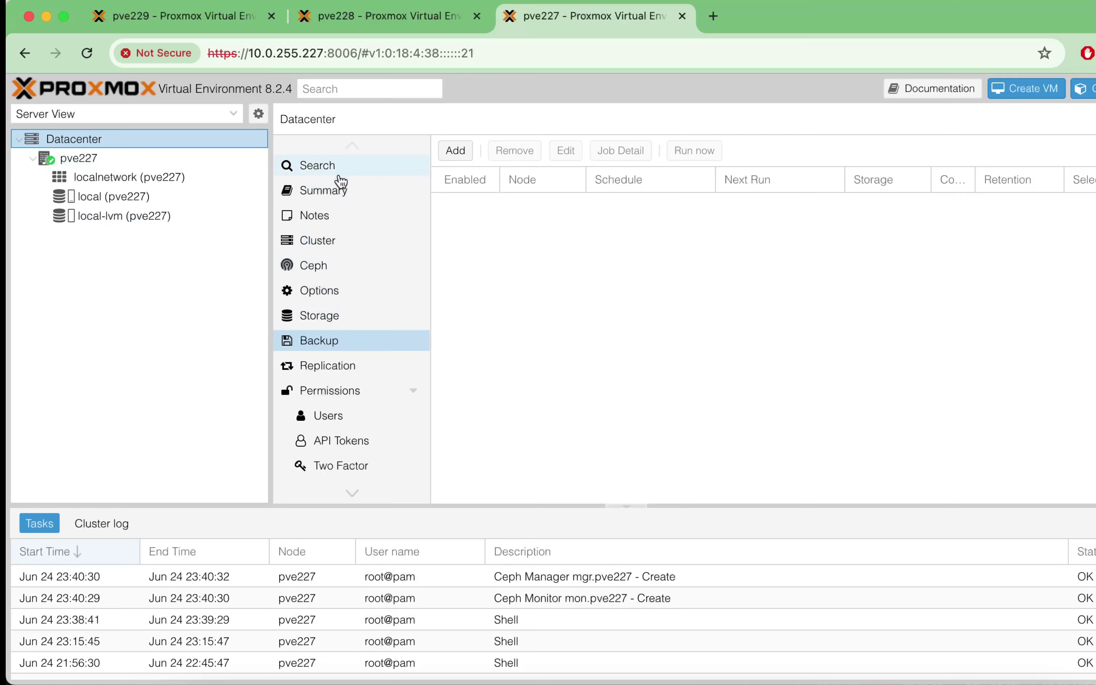
pyautogui.click(331, 252)
pyautogui.click(662, 182)
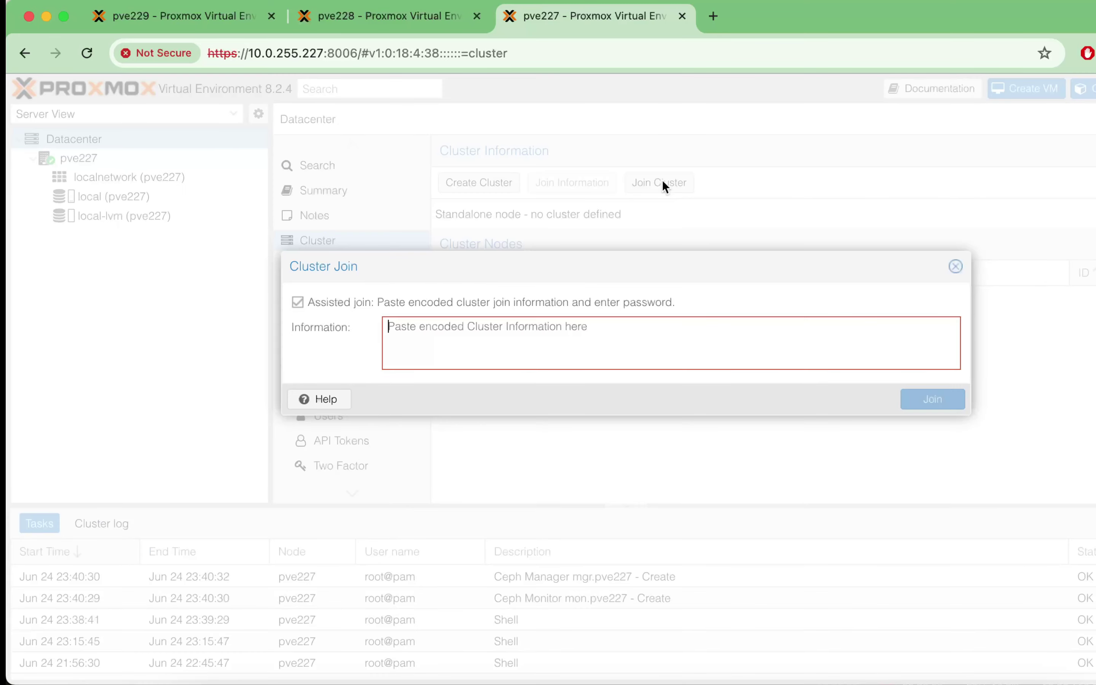
pyautogui.press('super+v')
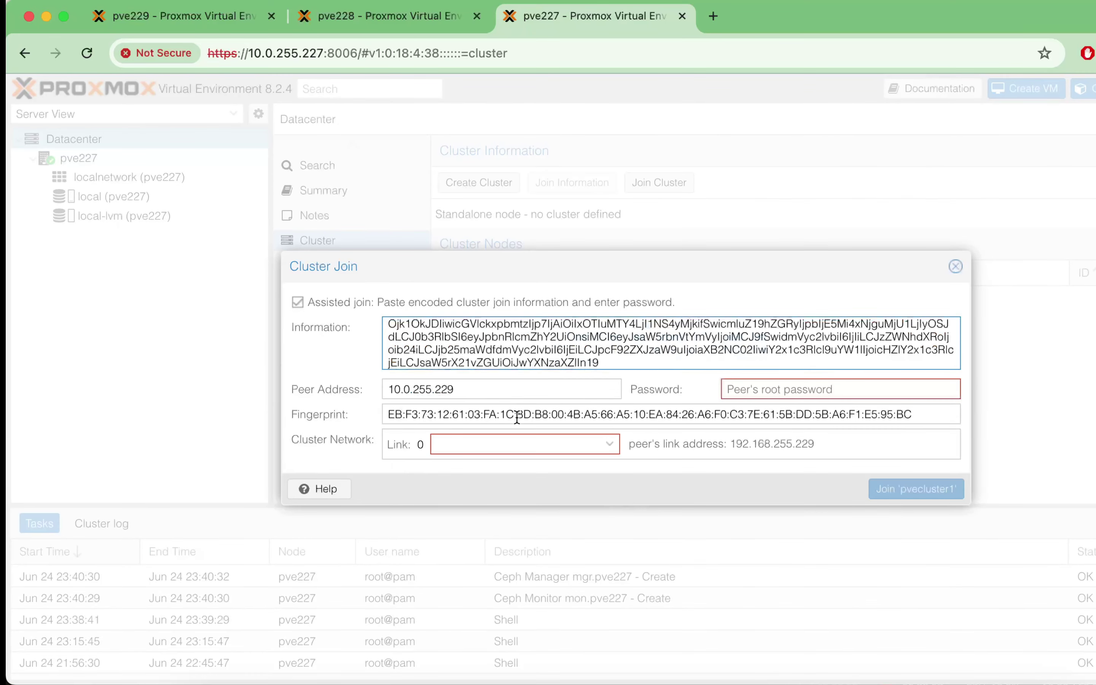
# Step: Set pve227's link to 192.168.255.227, enter the root password, and join pvecluster1
pyautogui.click(499, 442)
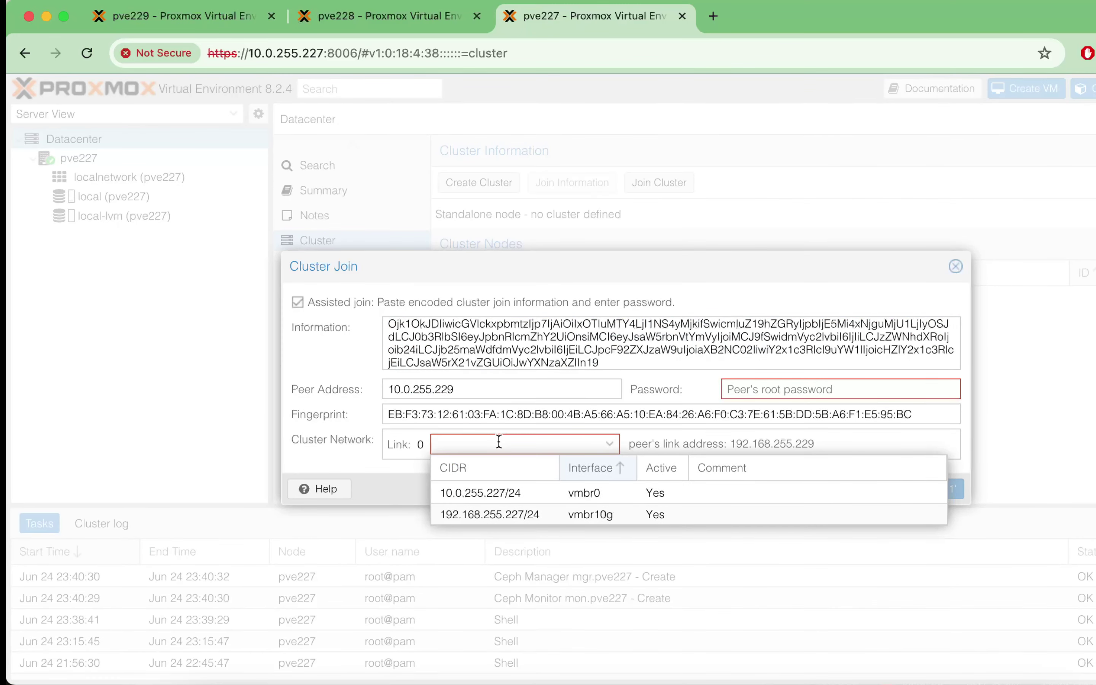
pyautogui.click(512, 514)
pyautogui.click(810, 393)
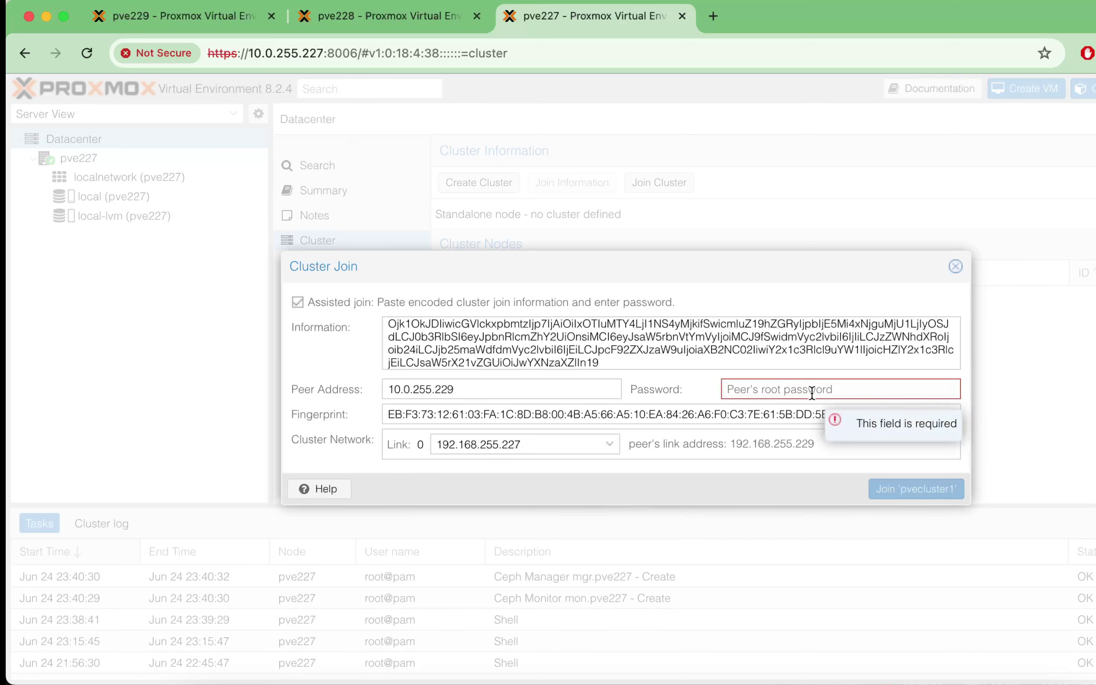
pyautogui.write('•••••••')
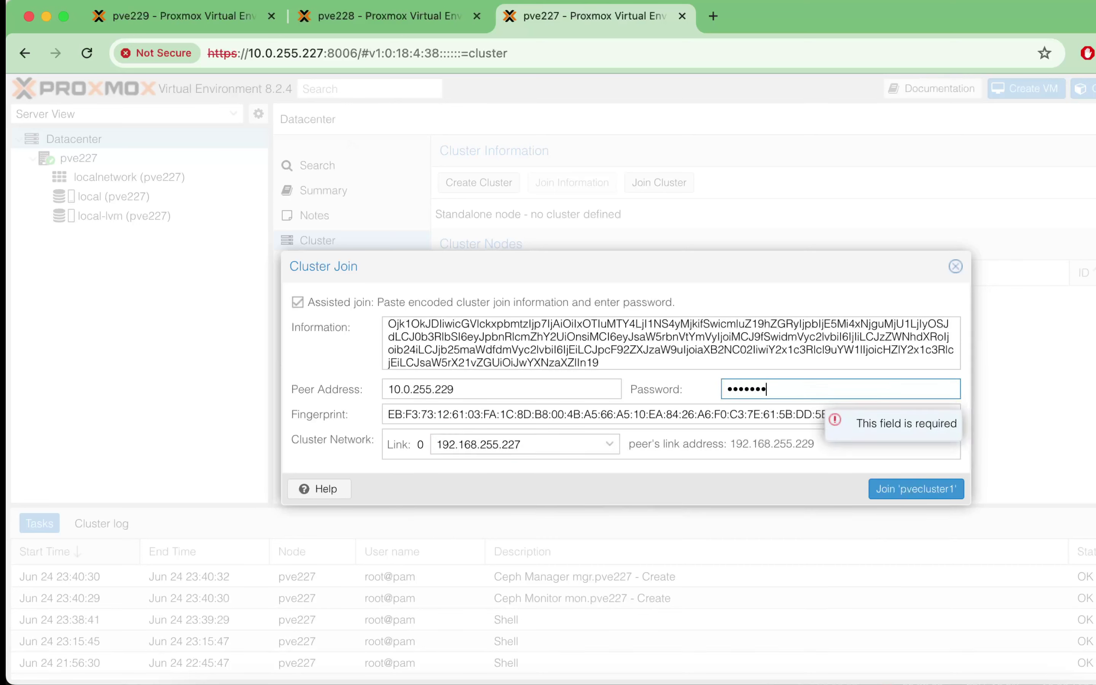
pyautogui.press('BackSpace')
pyautogui.press('BackSpace')
pyautogui.press('BackSpace')
pyautogui.press('BackSpace')
pyautogui.press('BackSpace')
pyautogui.press('BackSpace')
pyautogui.press('BackSpace')
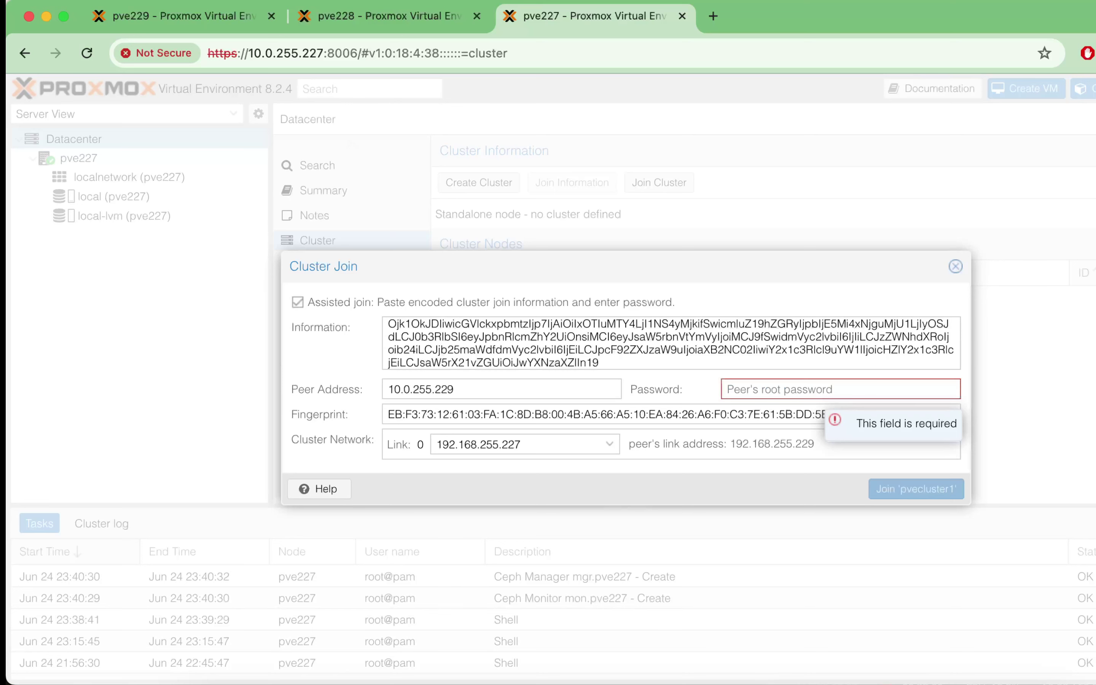
pyautogui.write('•••••••••')
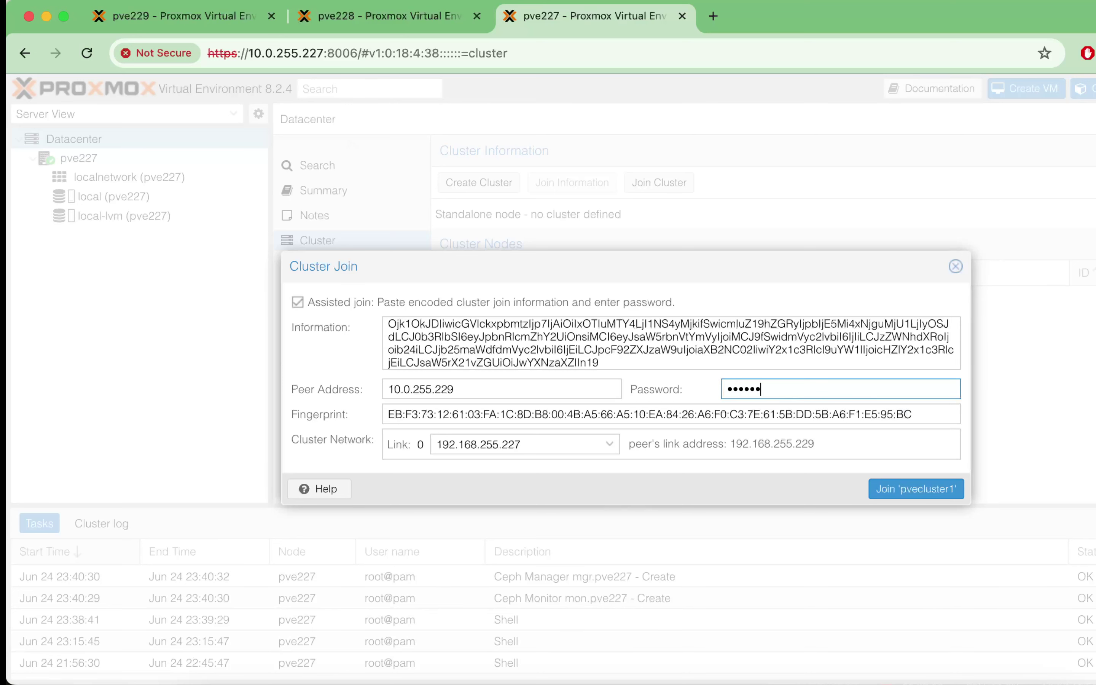
pyautogui.click(892, 490)
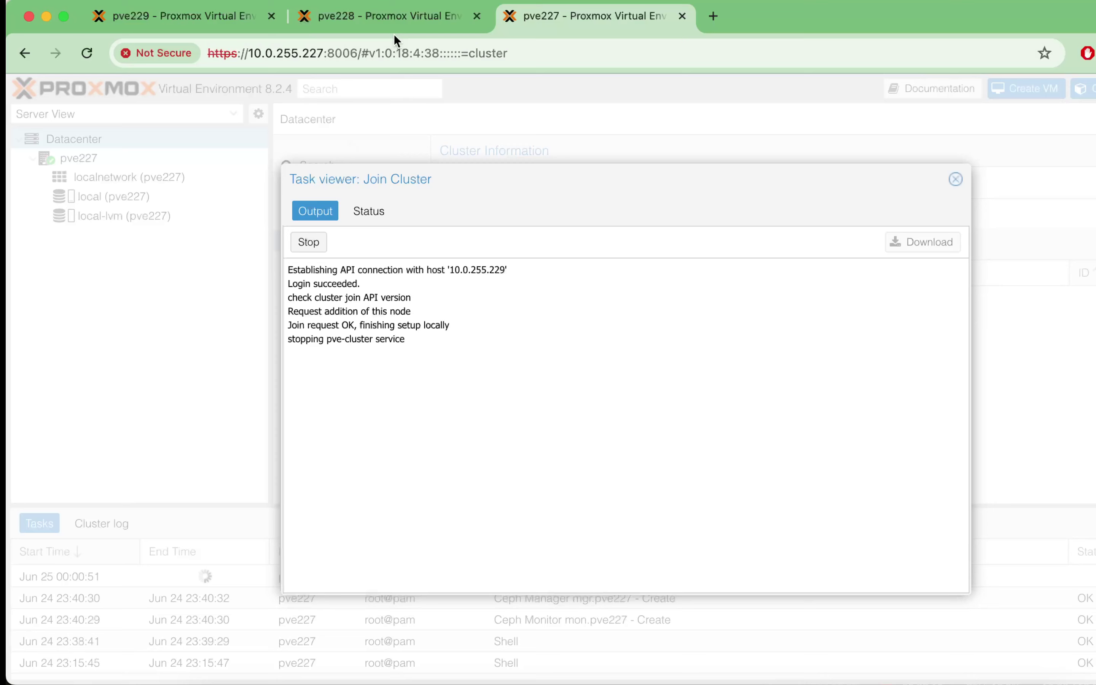
pyautogui.click(390, 17)
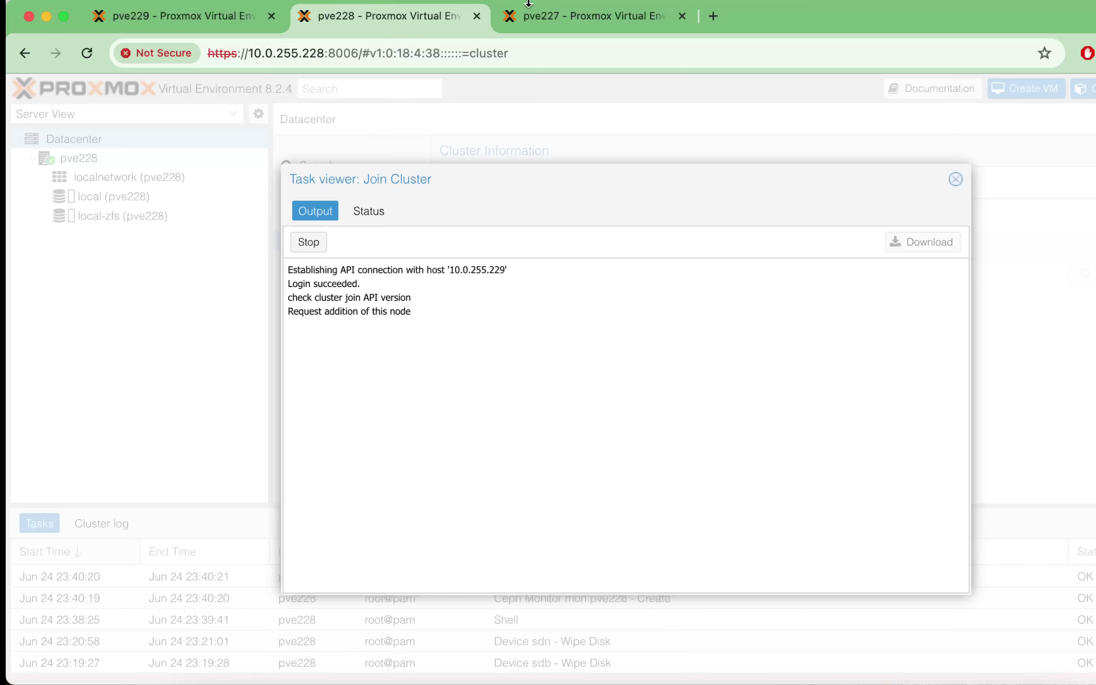
# Step: Check the join task output on pve227 and pve228, then return to pve229's cluster overview
pyautogui.click(540, 19)
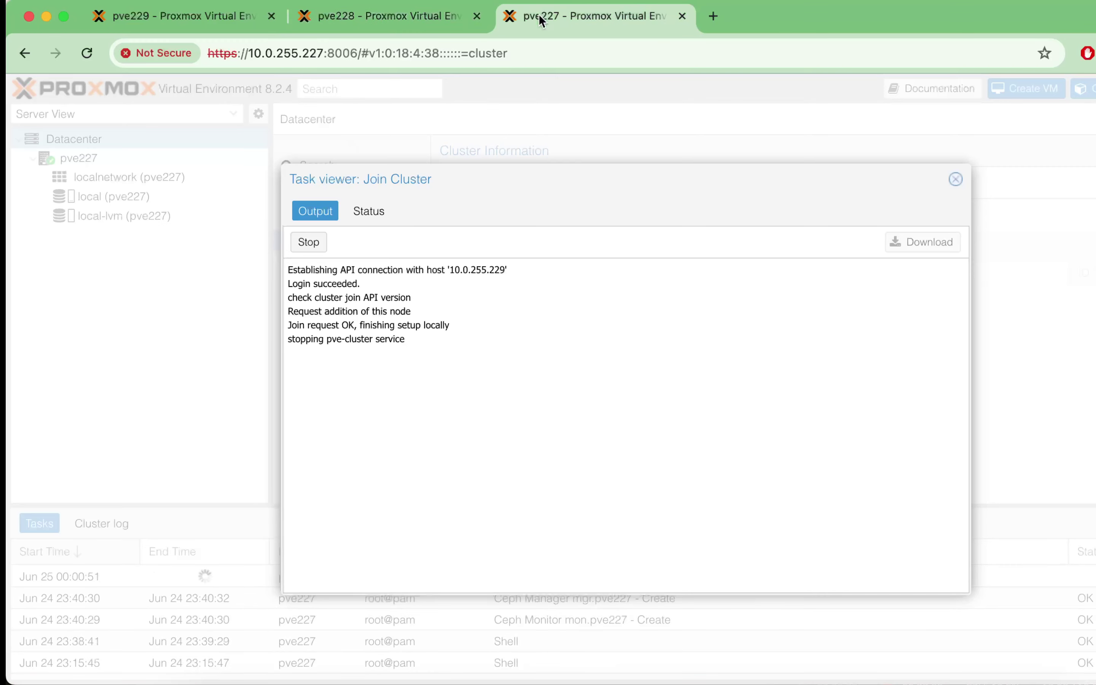
pyautogui.click(434, 19)
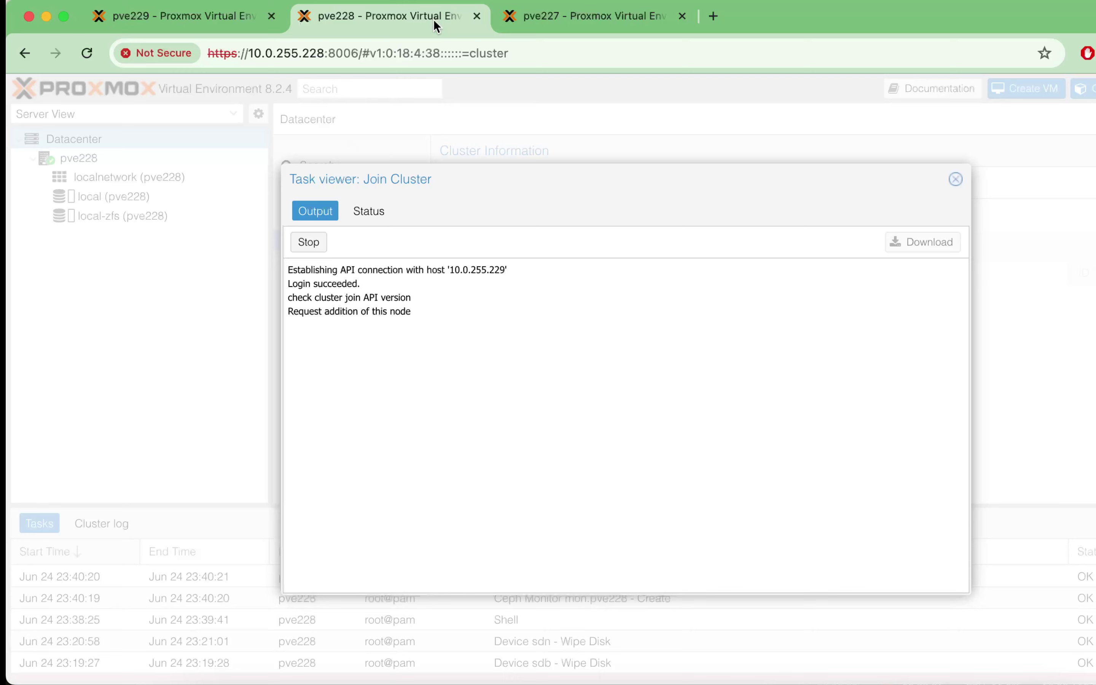
pyautogui.click(544, 19)
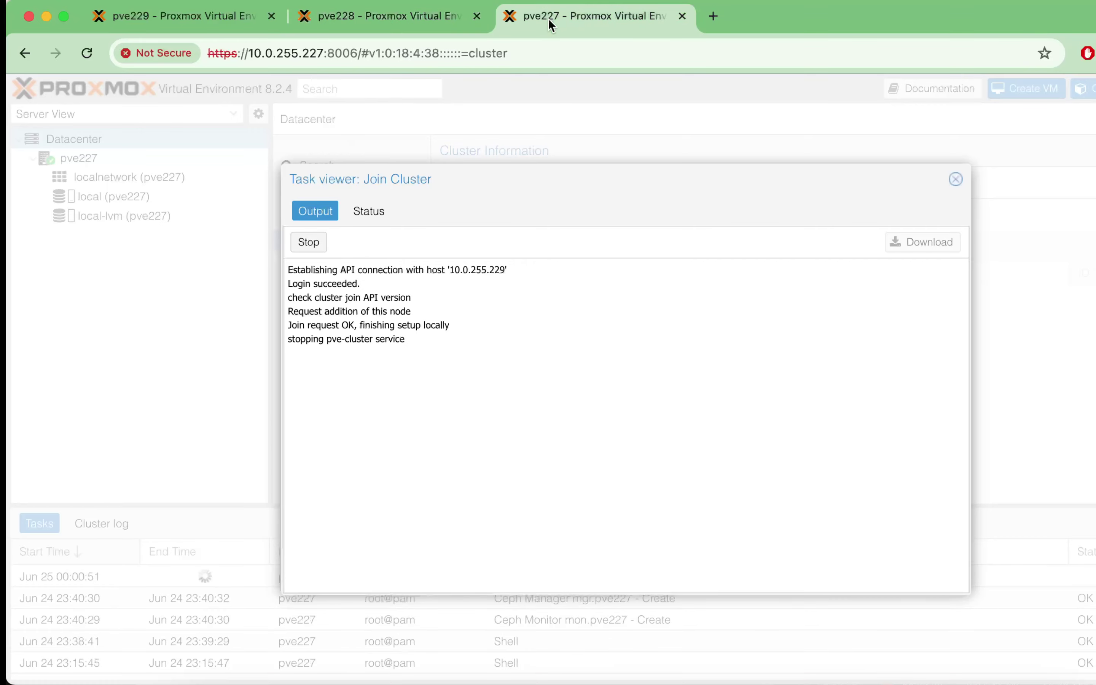
pyautogui.click(429, 26)
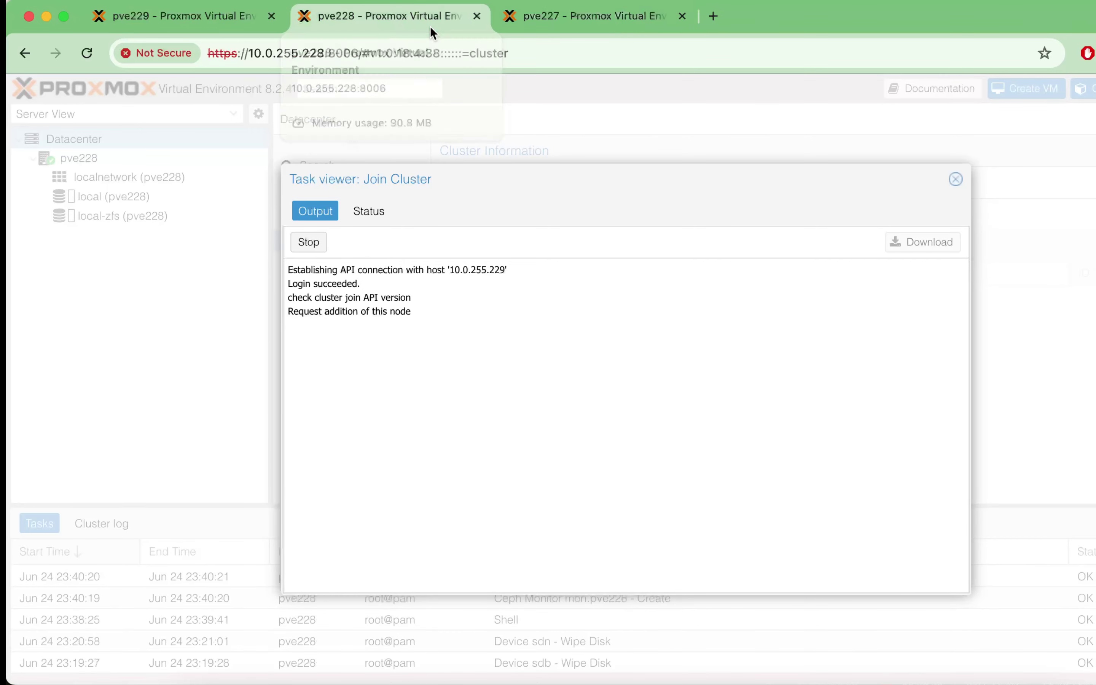
pyautogui.click(189, 16)
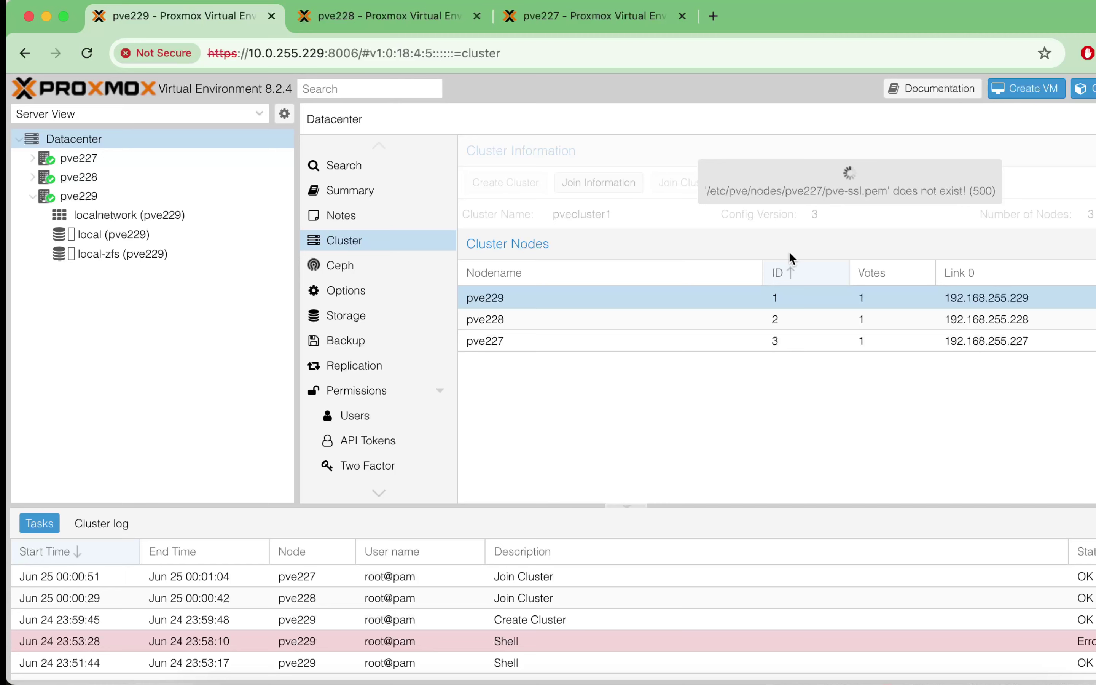
# Step: Reload the page and expand pve227, pve228 and pve229 to show their storages
pyautogui.click(32, 197)
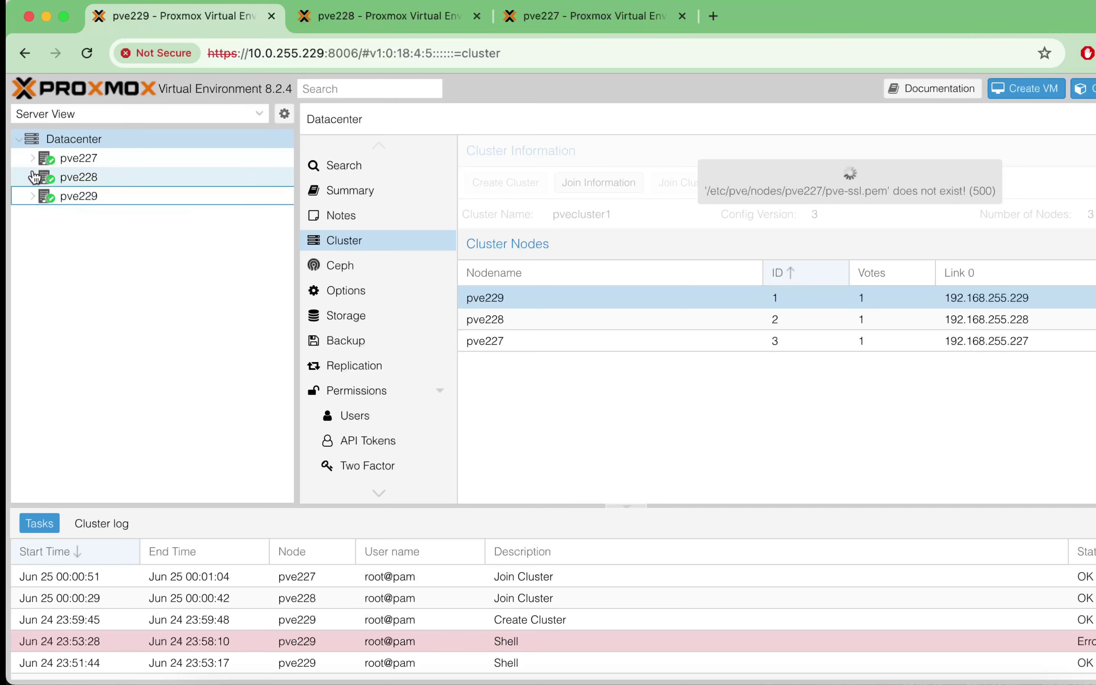
pyautogui.click(89, 52)
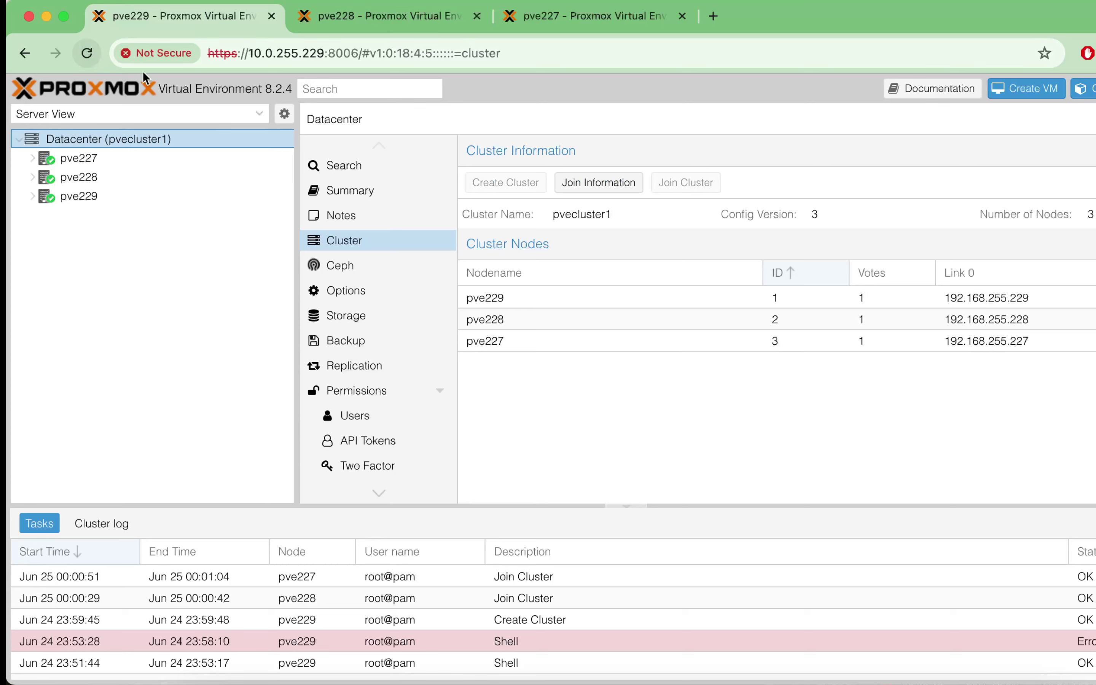
pyautogui.click(33, 158)
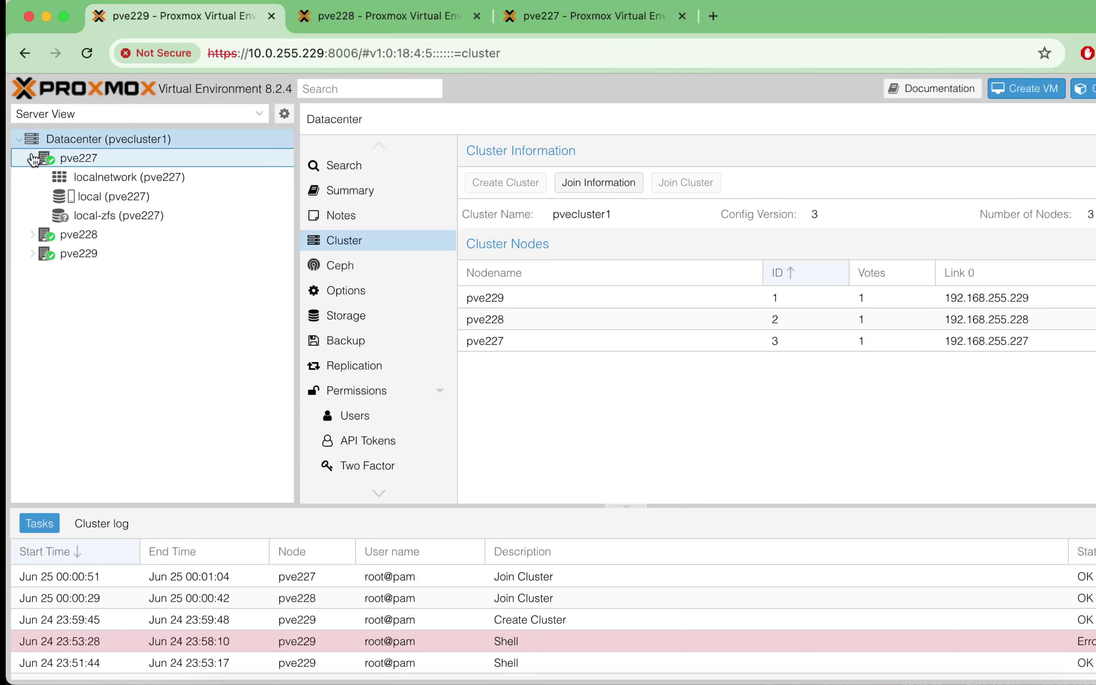
pyautogui.click(33, 234)
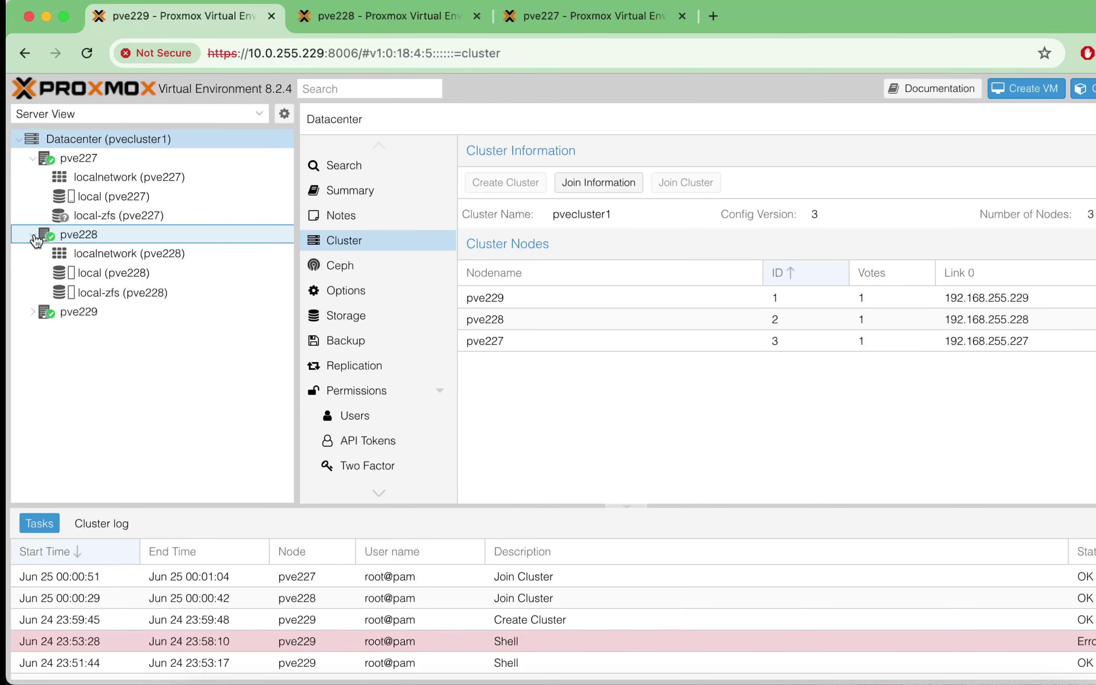
pyautogui.click(33, 311)
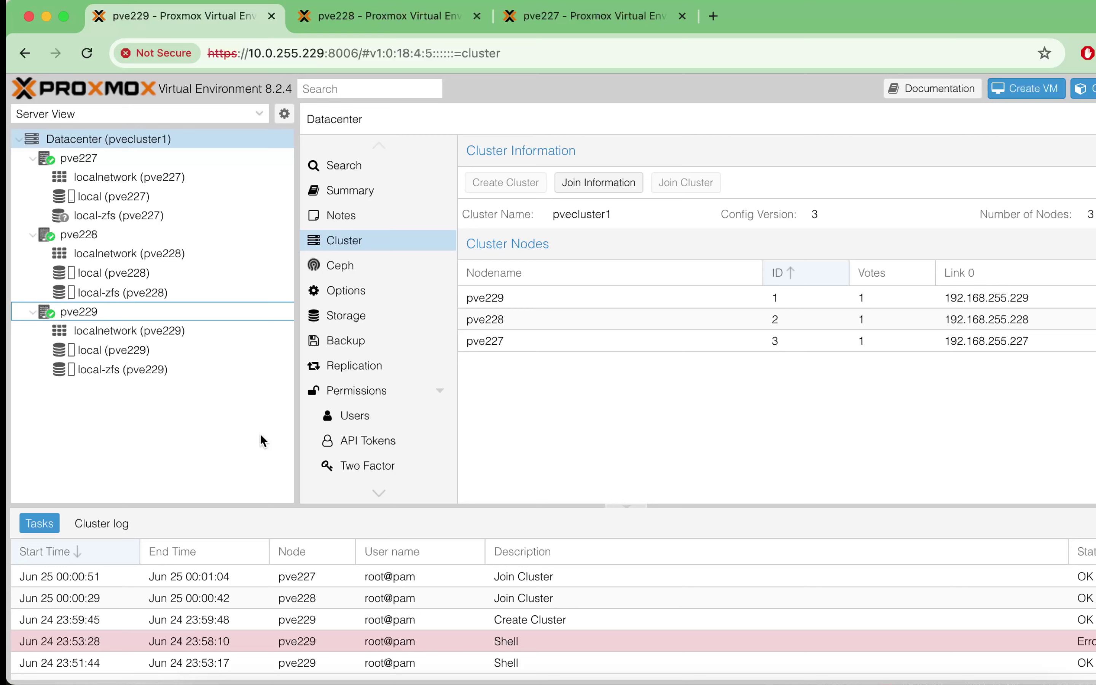
pyautogui.click(126, 371)
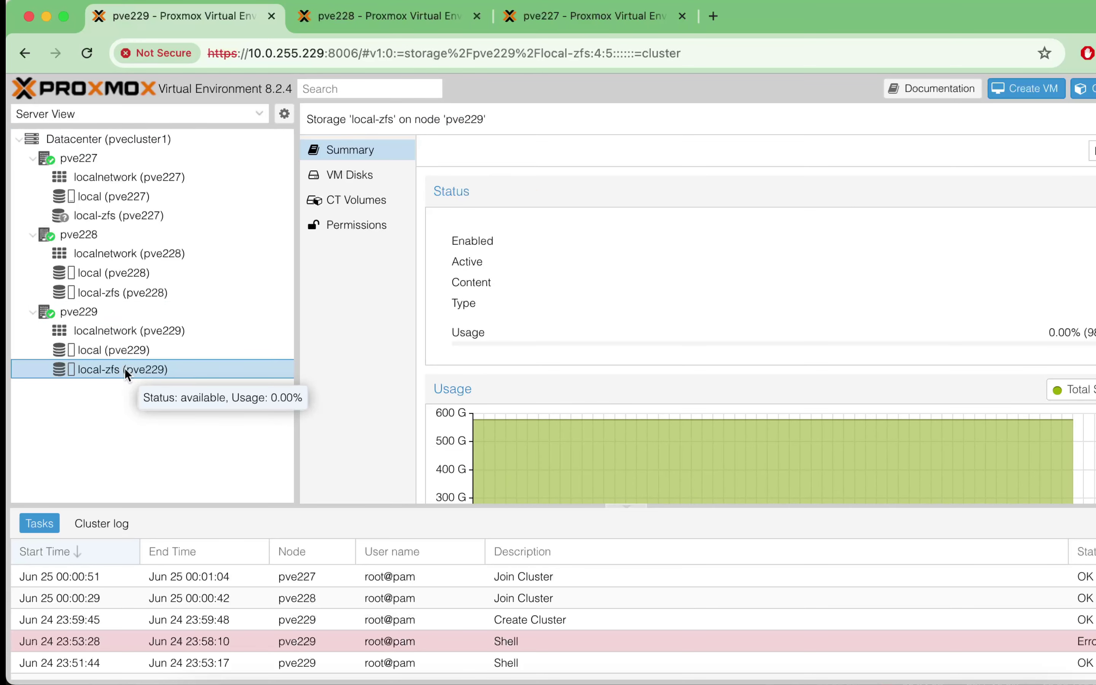
pyautogui.click(137, 296)
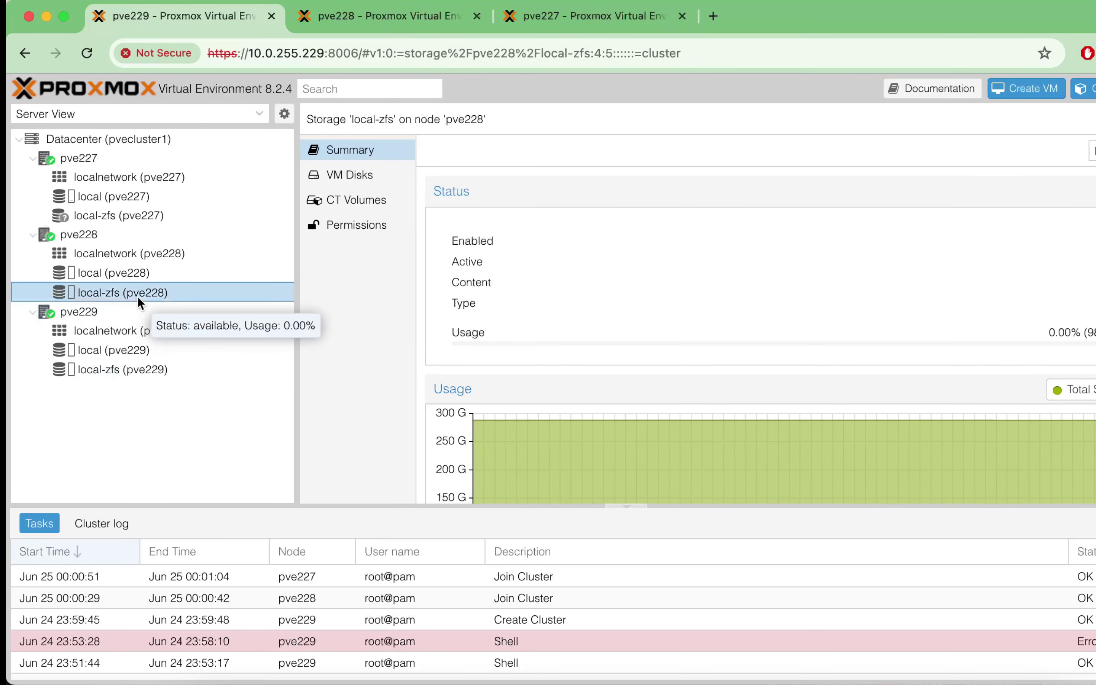
pyautogui.click(132, 216)
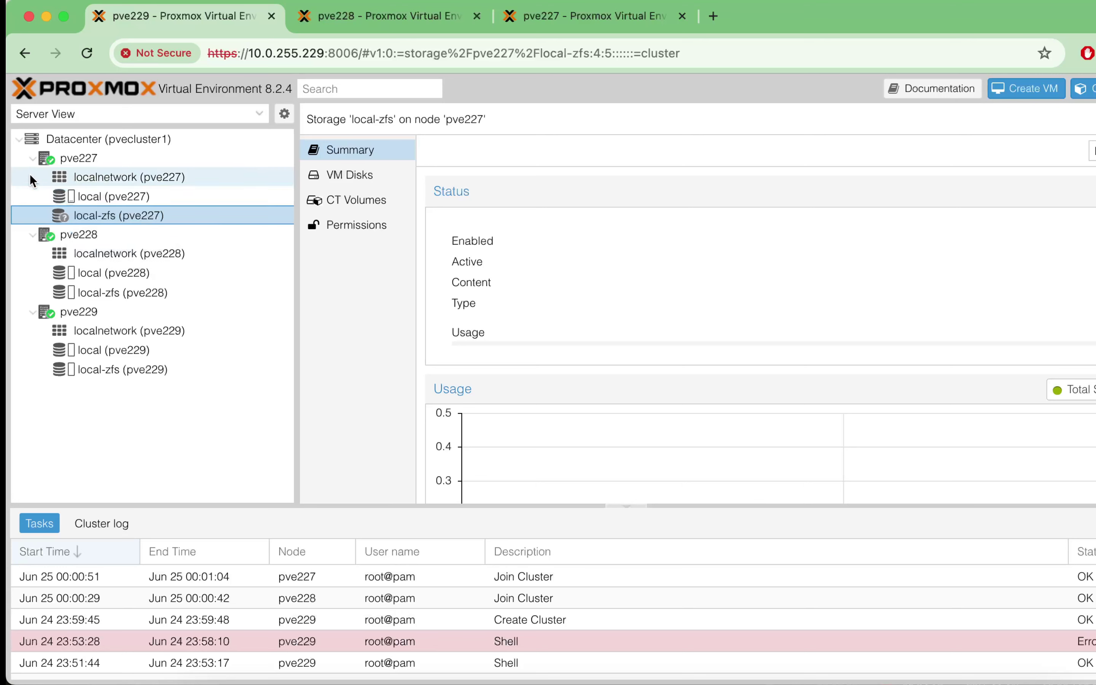
pyautogui.click(111, 140)
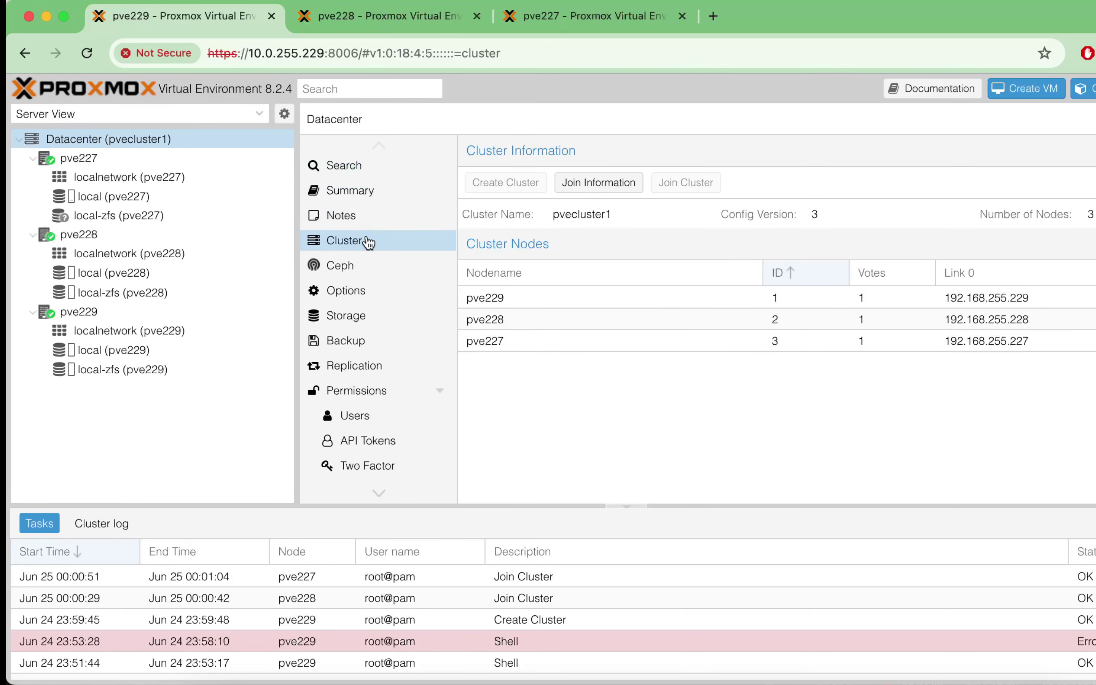
pyautogui.click(919, 300)
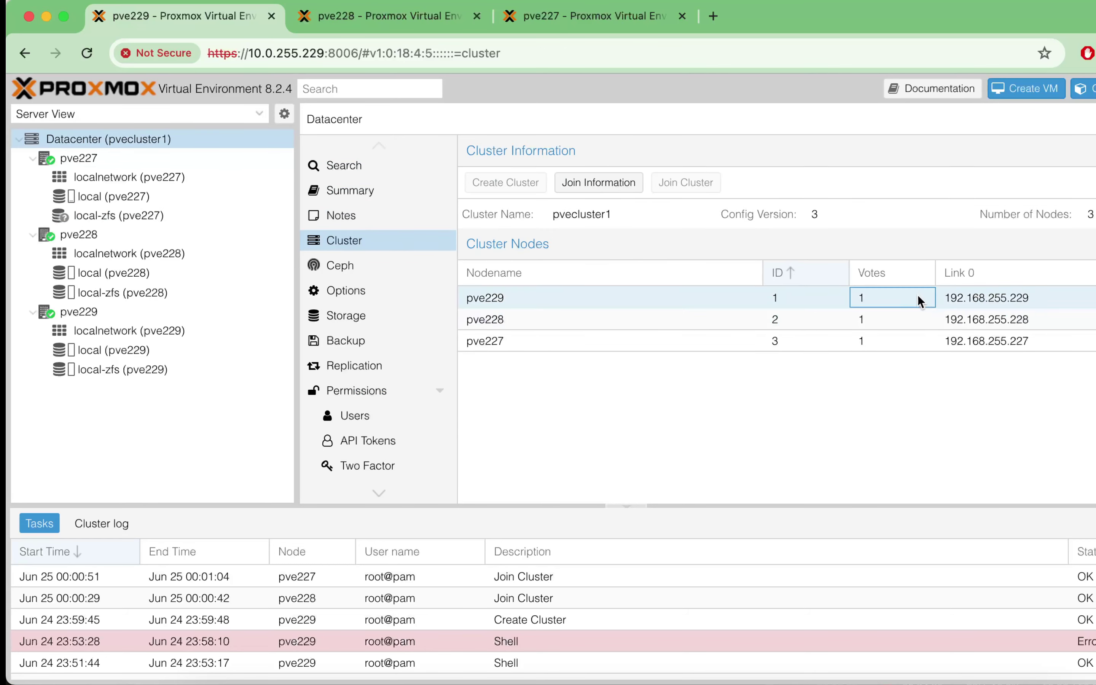
pyautogui.click(1013, 324)
# Step: Delete local-zfs from the Datacenter storage list and confirm the removal
pyautogui.click(1027, 347)
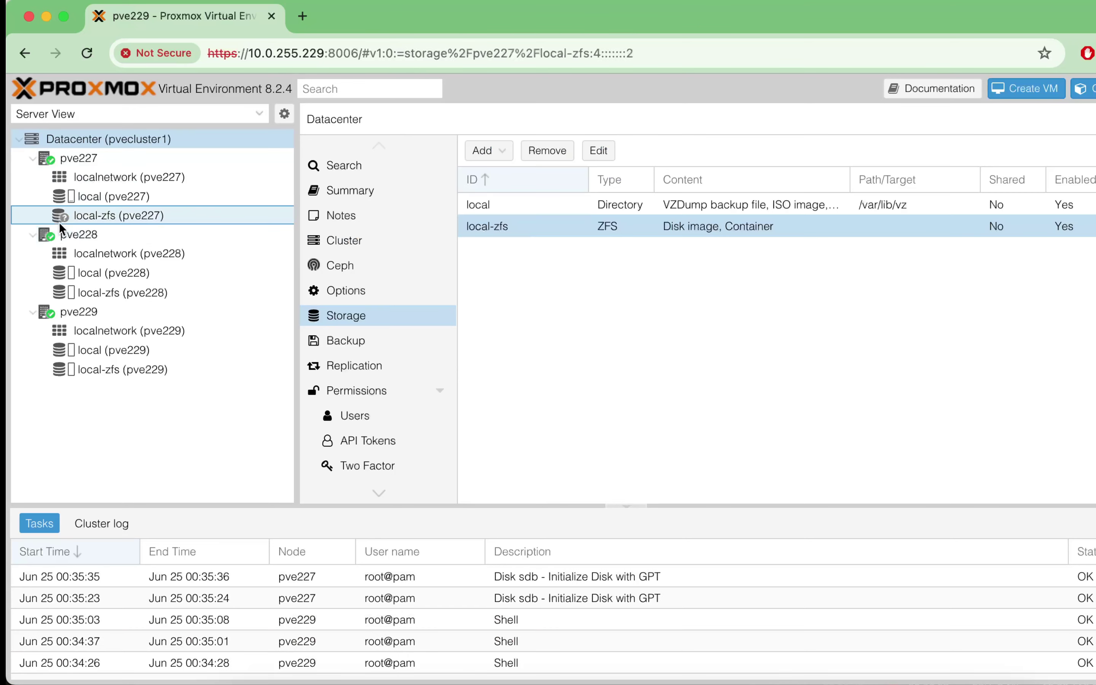
pyautogui.click(59, 221)
pyautogui.click(83, 139)
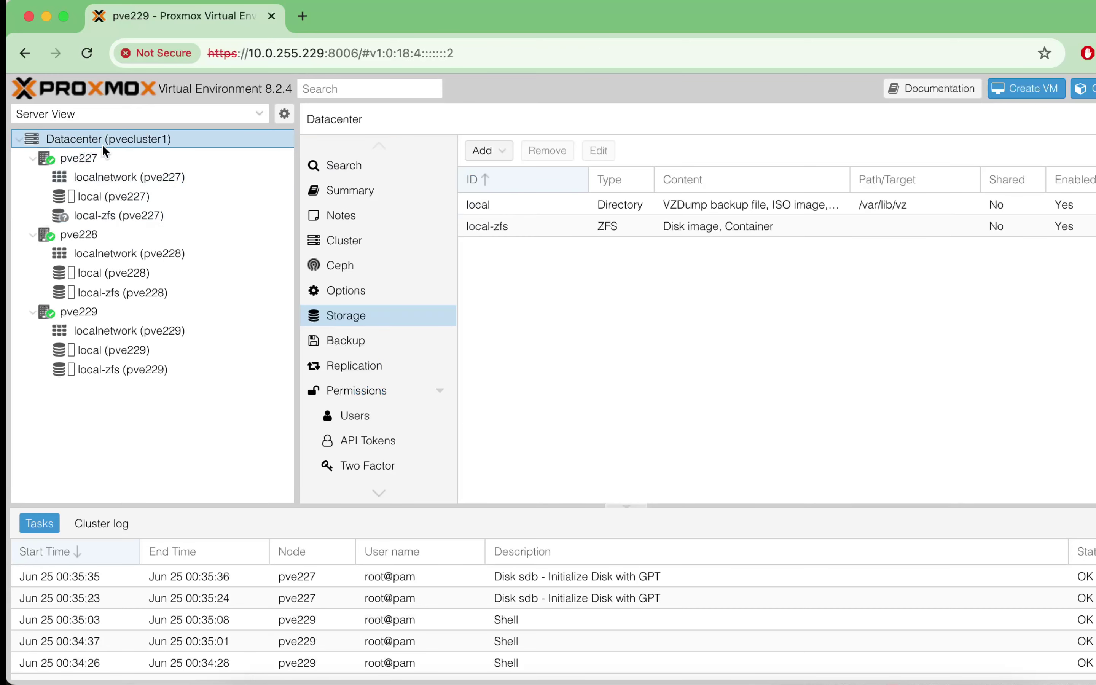
pyautogui.click(525, 229)
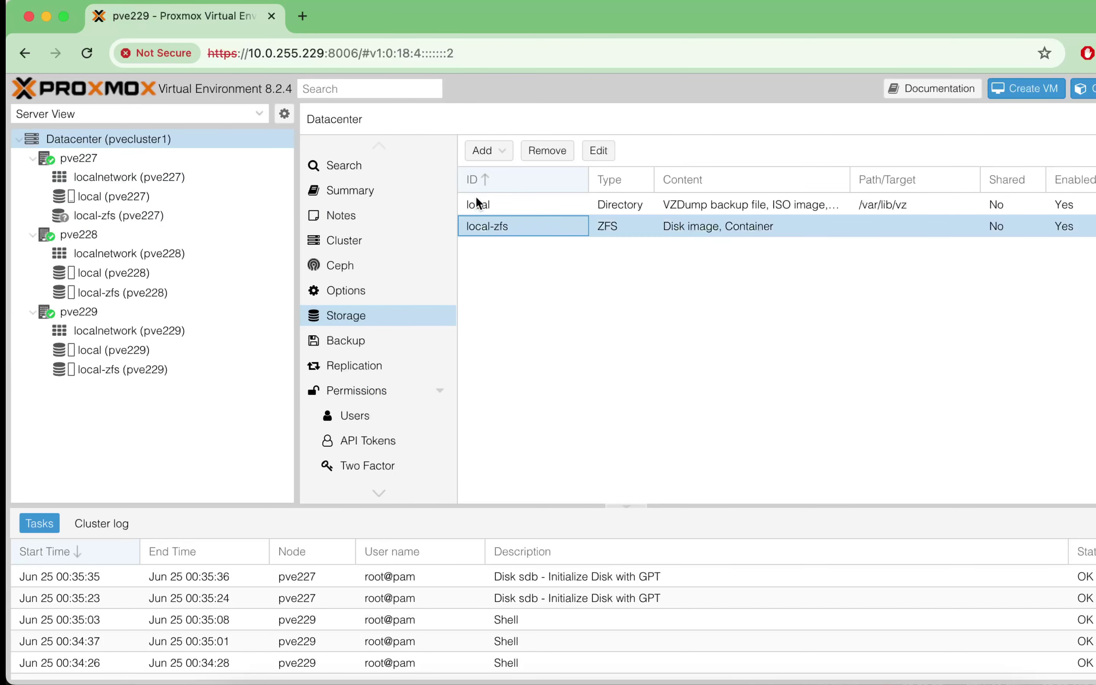
pyautogui.click(561, 154)
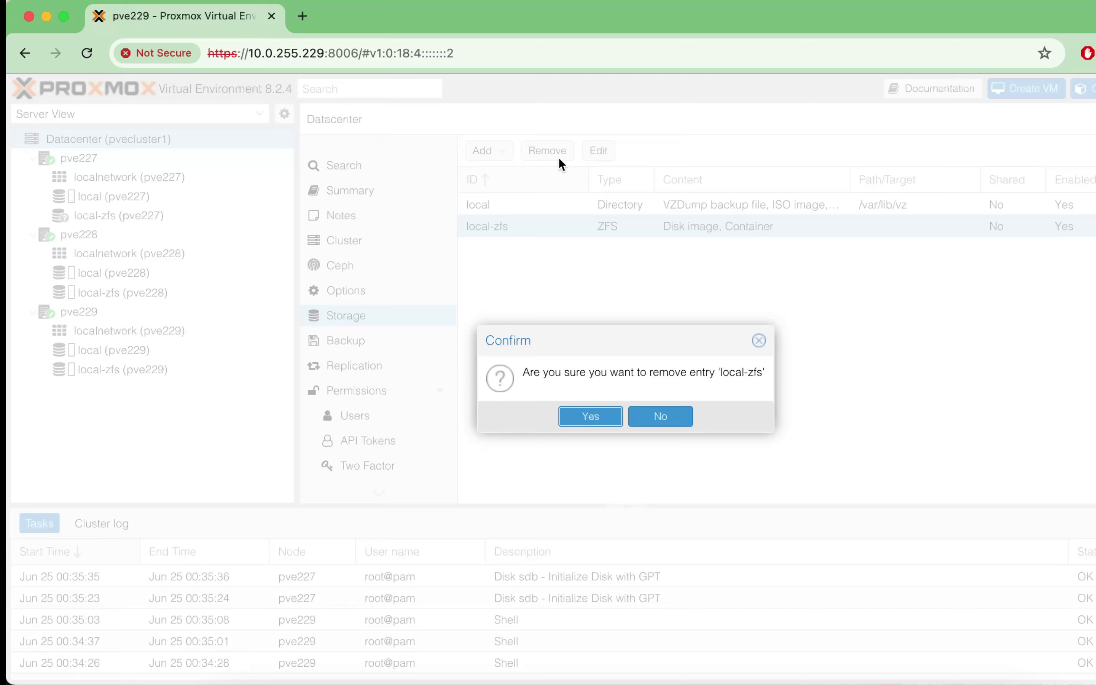
pyautogui.moveTo(542, 374); pyautogui.dragTo(702, 374)
pyautogui.click(596, 419)
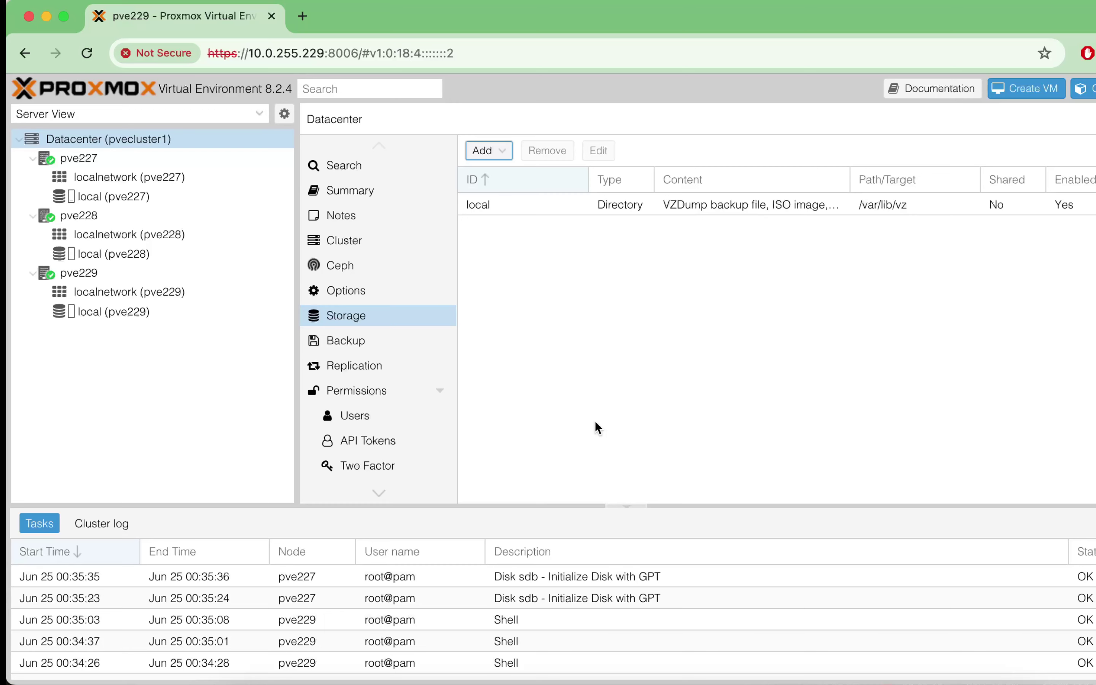
# Step: Start a new LVM storage restricted to node pve227 using the pve volume group
pyautogui.click(488, 150)
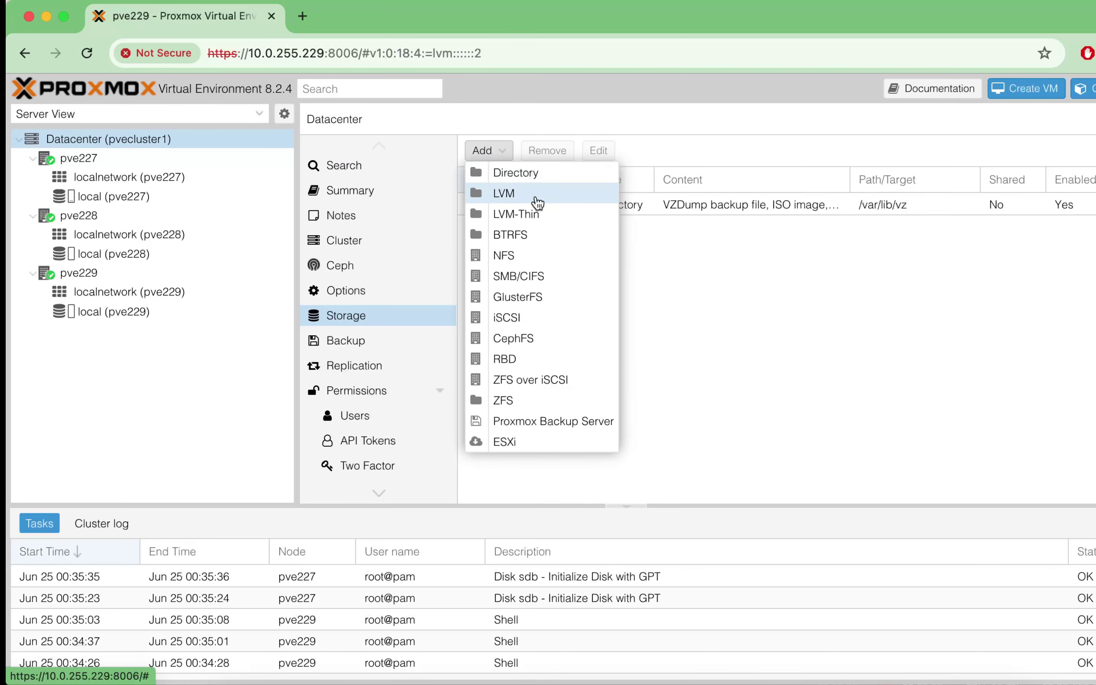
pyautogui.click(550, 206)
pyautogui.click(597, 373)
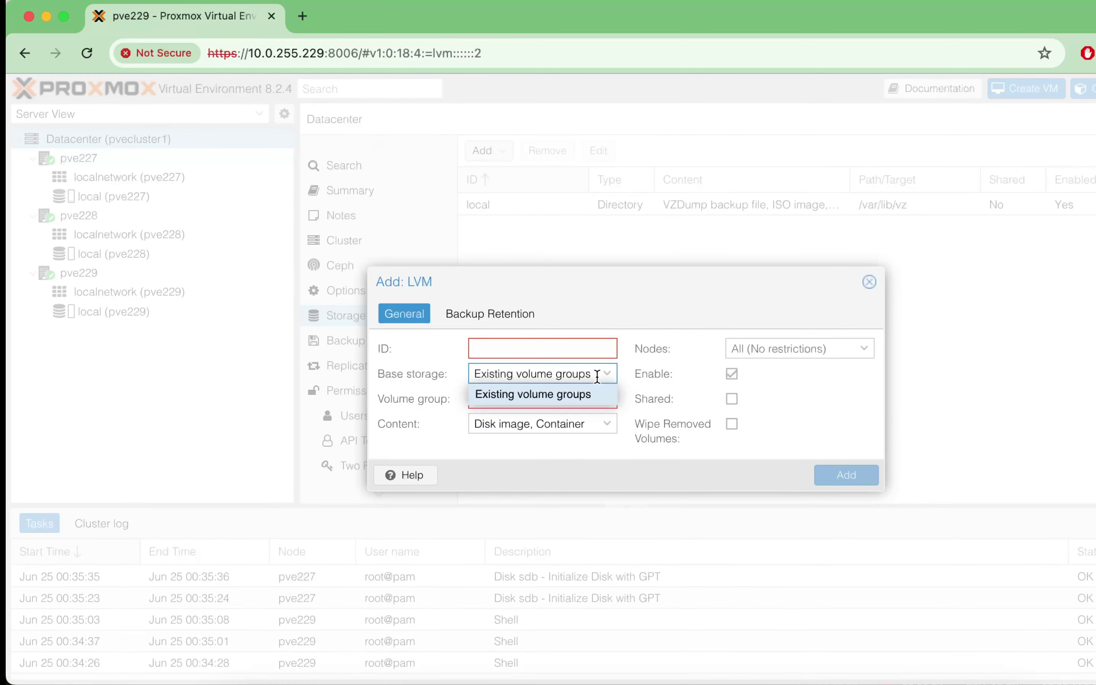
pyautogui.click(643, 319)
pyautogui.click(607, 399)
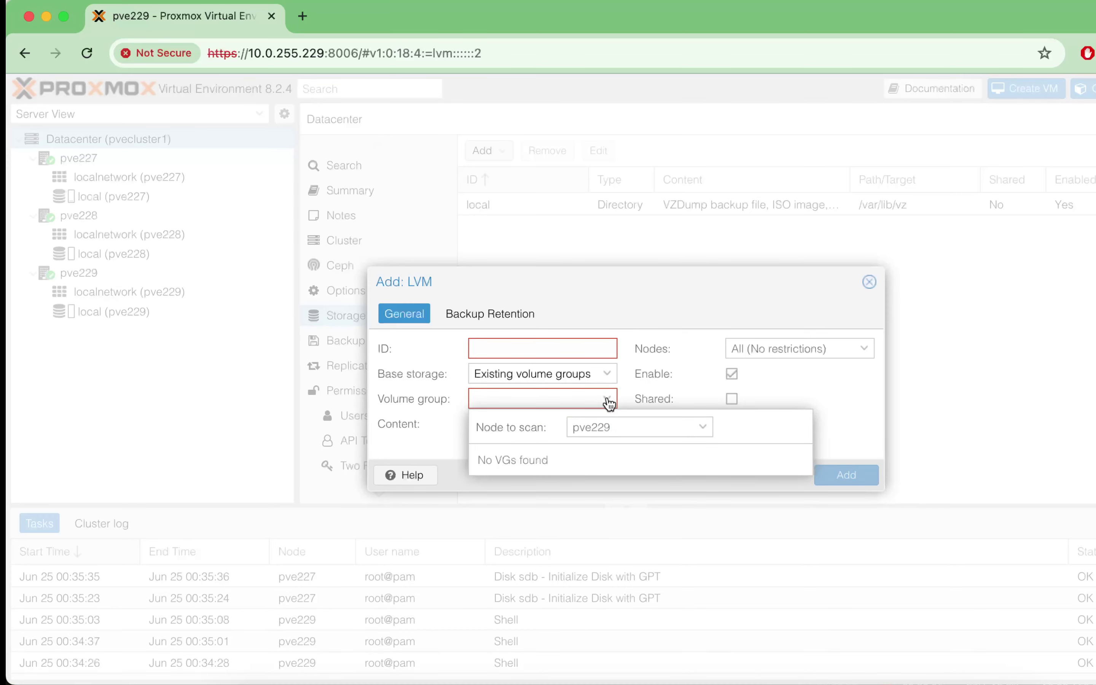
pyautogui.click(647, 428)
pyautogui.click(751, 351)
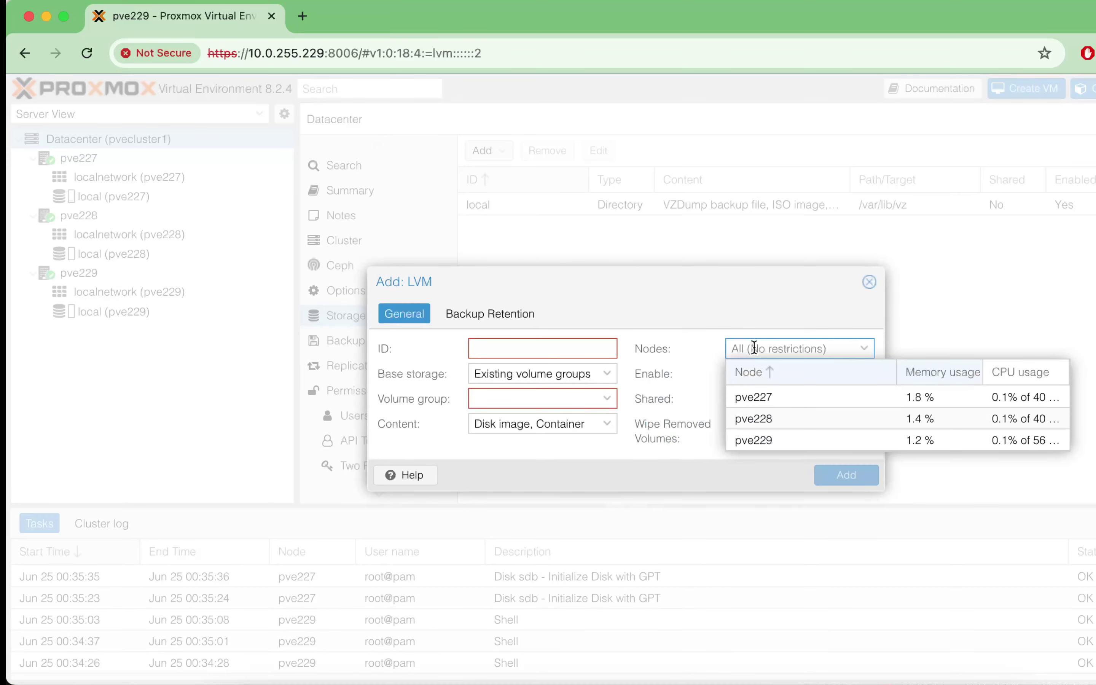
pyautogui.click(772, 390)
pyautogui.click(683, 317)
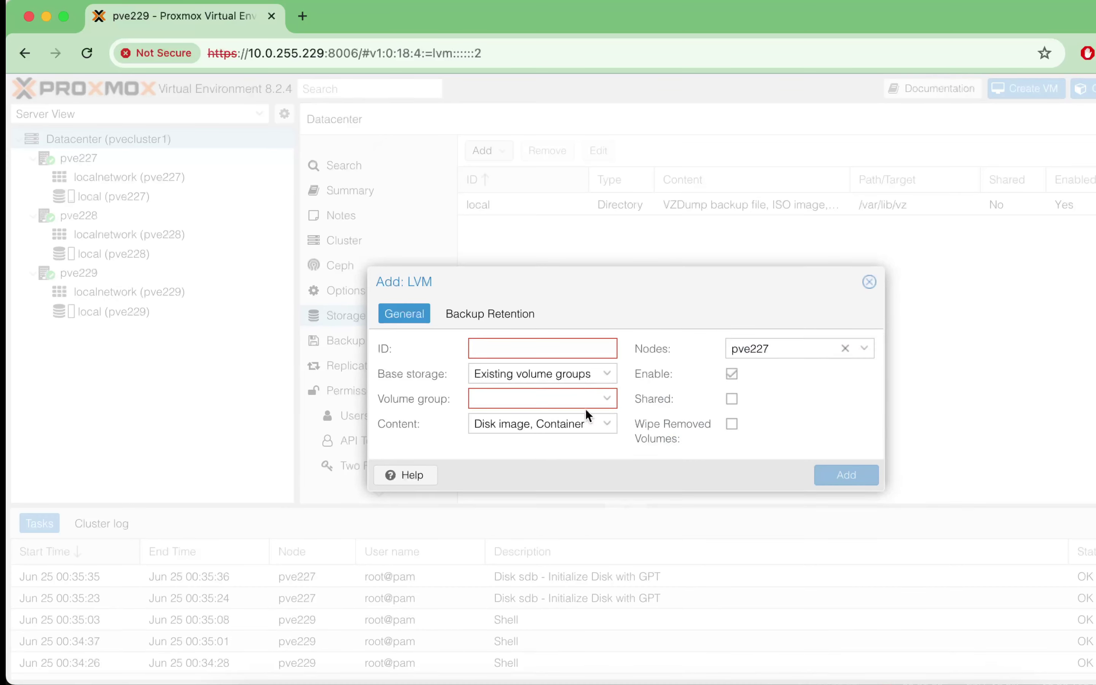
pyautogui.click(606, 399)
pyautogui.click(589, 428)
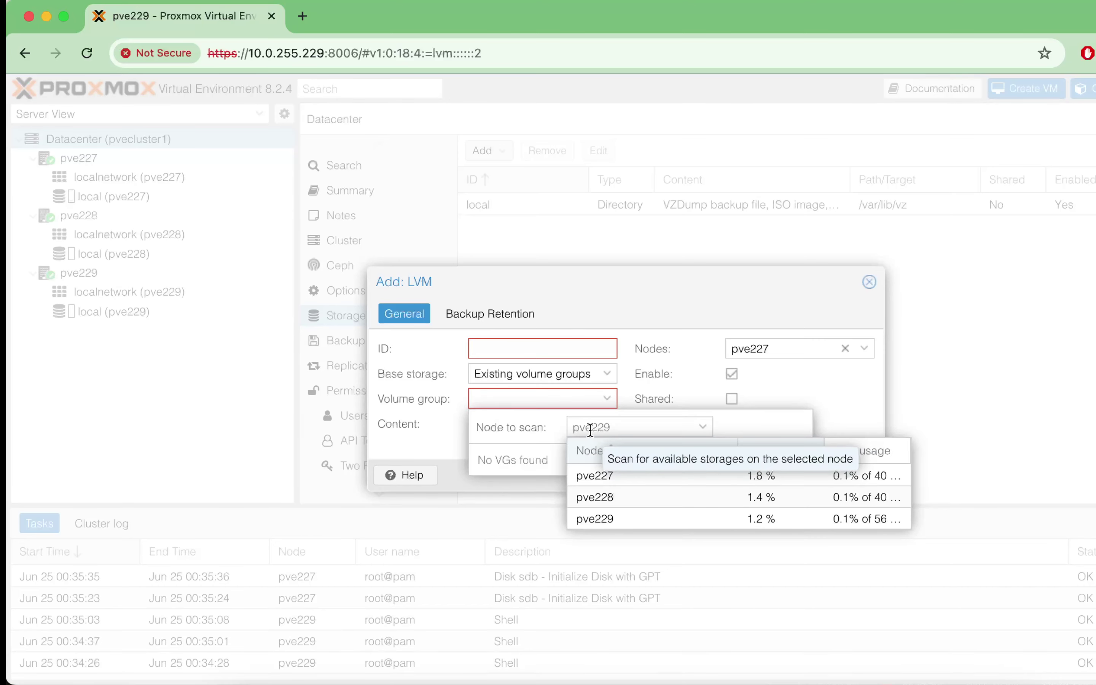
pyautogui.click(603, 474)
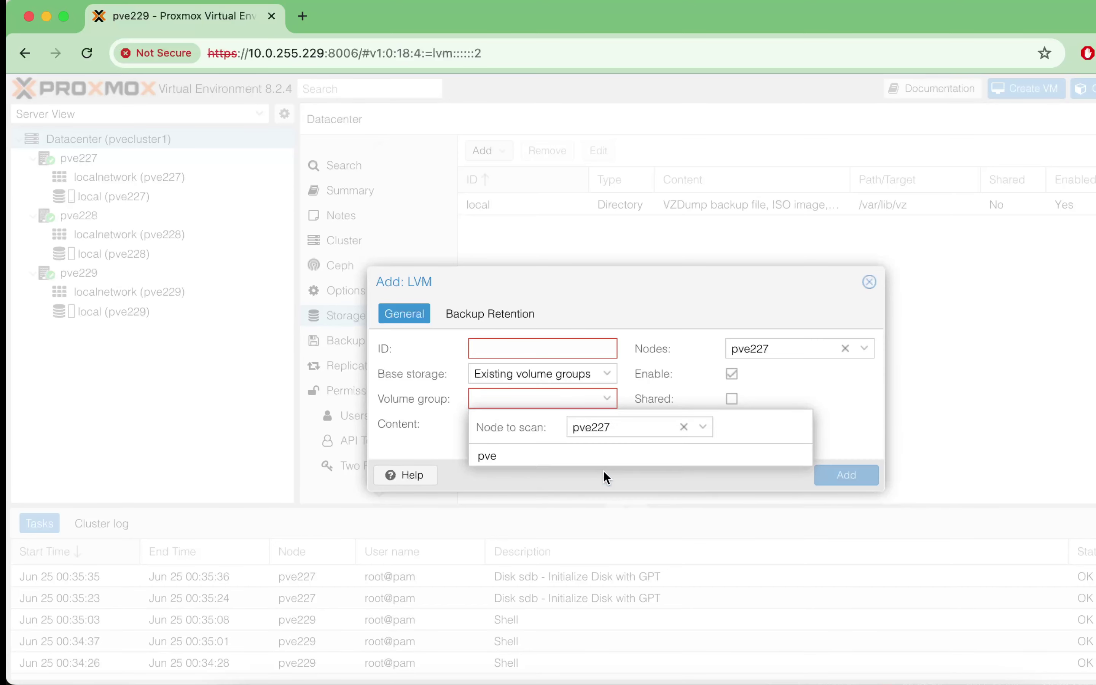
pyautogui.click(548, 455)
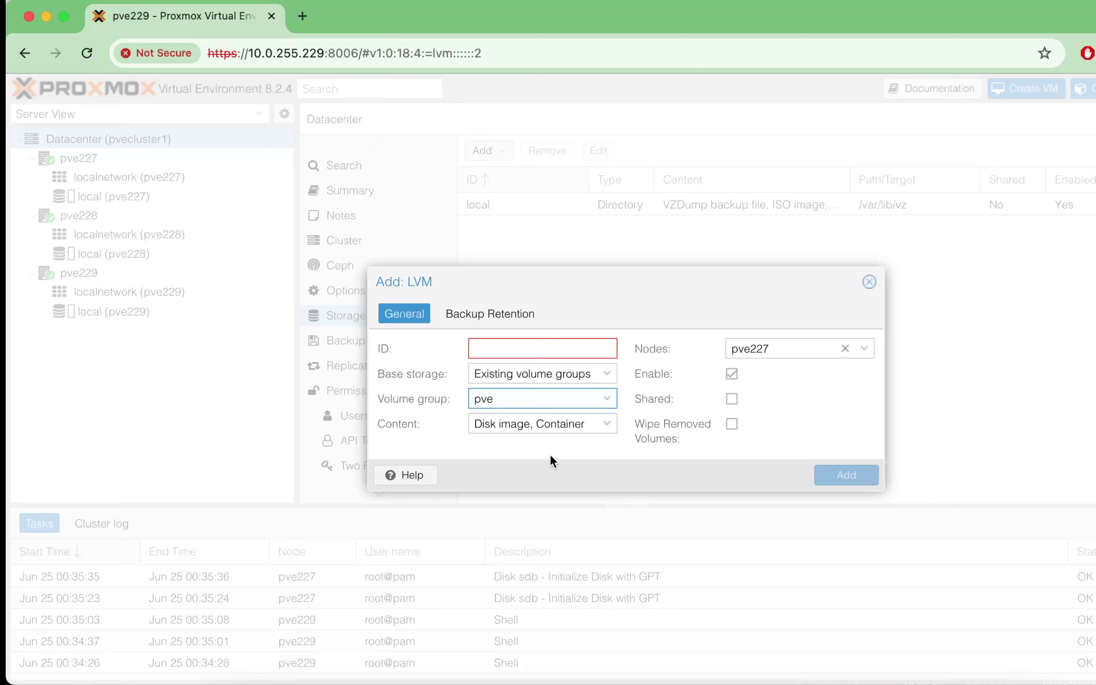
# Step: Name the storage local-lvm, keep Disk image and Container content, and add it
pyautogui.click(500, 349)
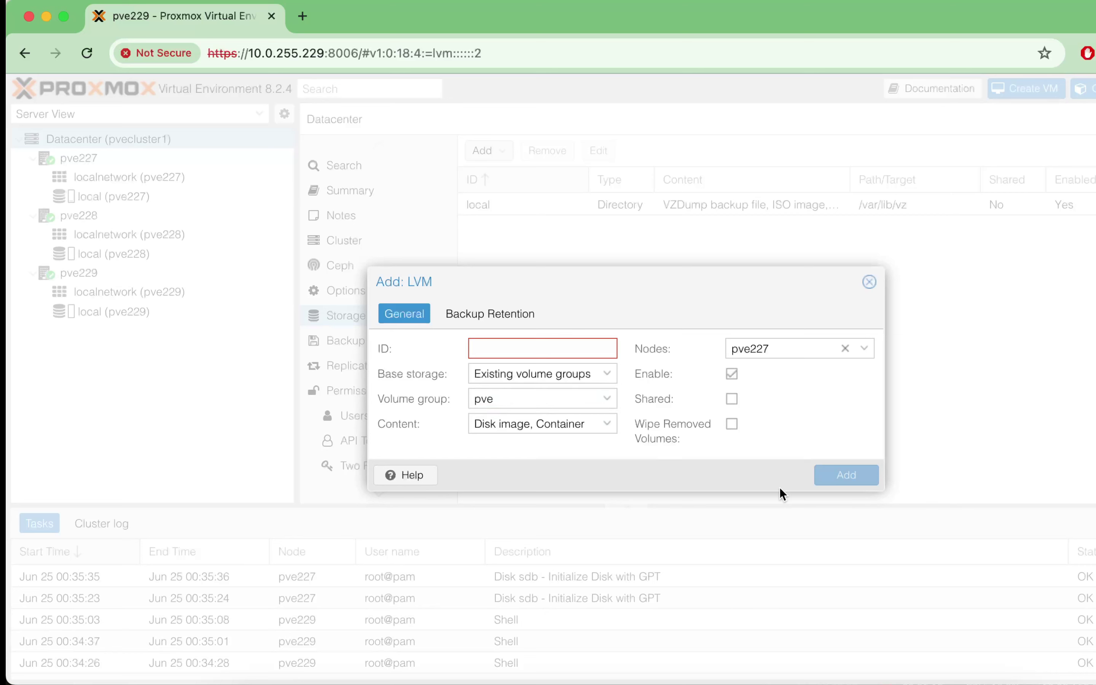
pyautogui.write('loc')
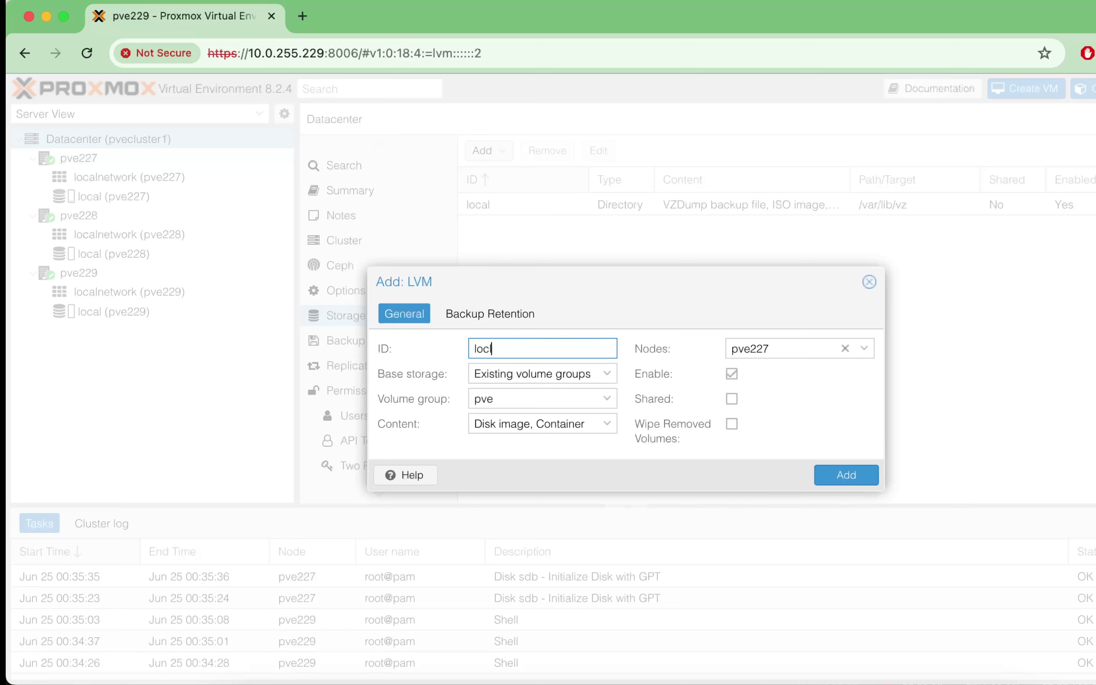
pyautogui.press('BackSpace')
pyautogui.press('BackSpace')
pyautogui.write('local-')
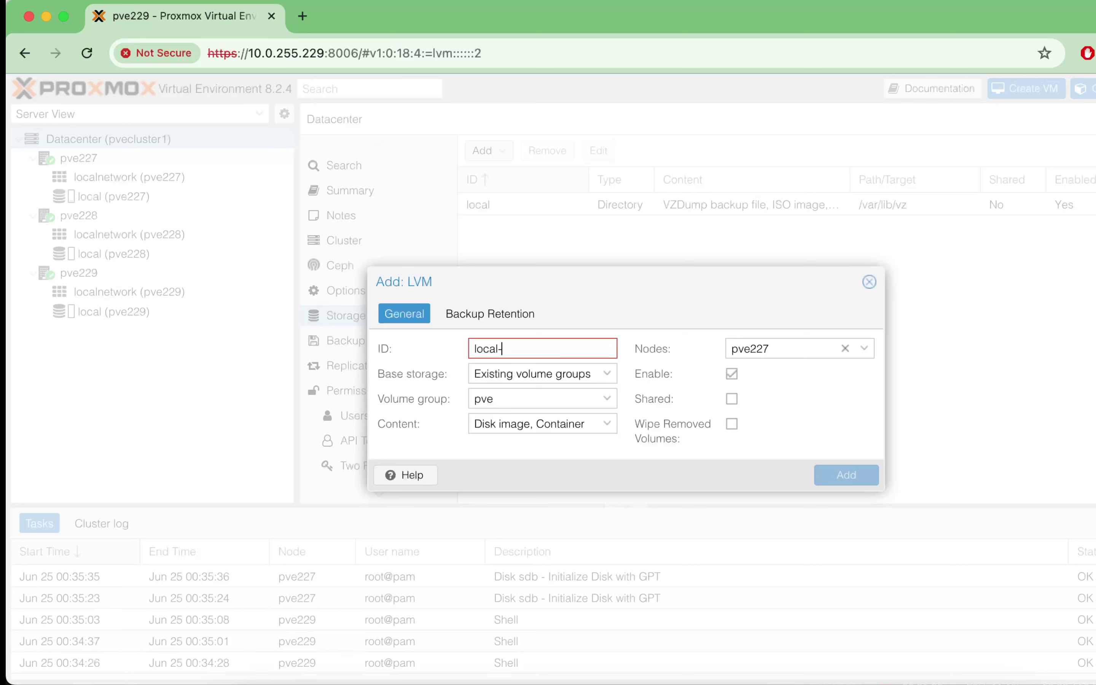
pyautogui.write('la')
pyautogui.press('BackSpace')
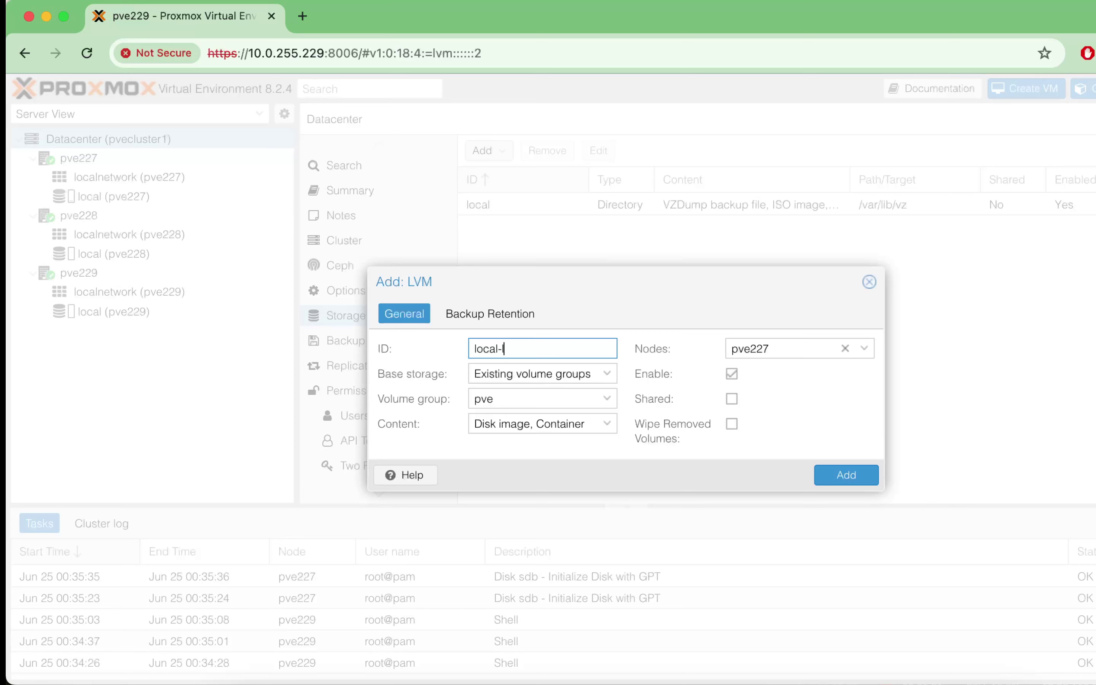
pyautogui.press('BackSpace')
pyautogui.write('lvm')
pyautogui.click(587, 428)
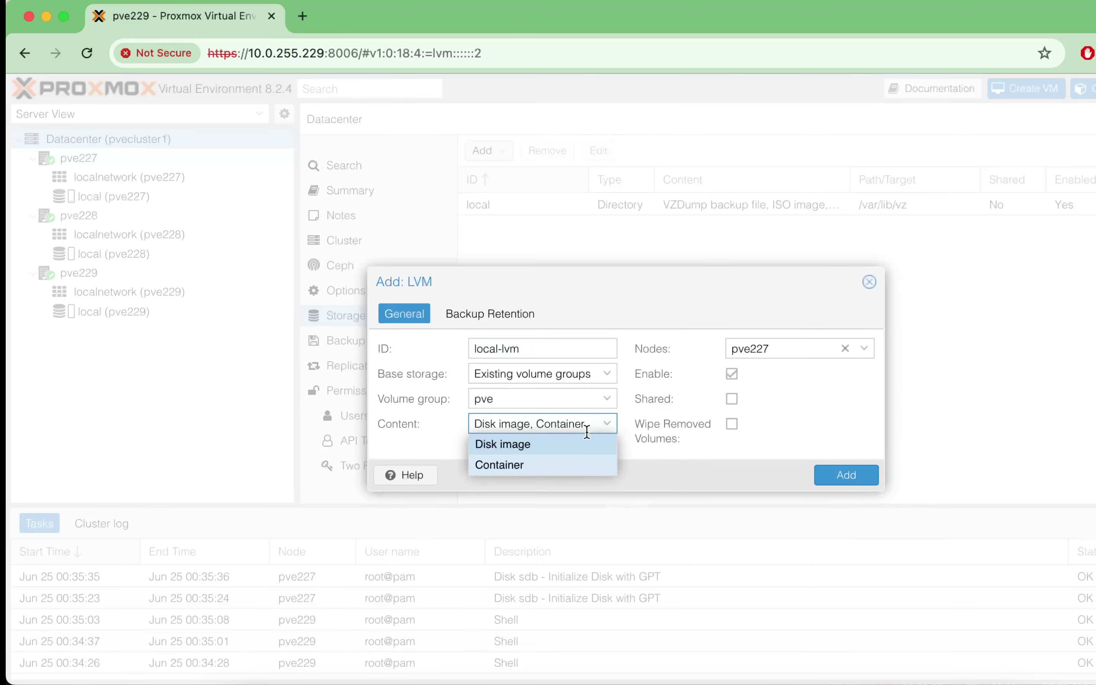
pyautogui.click(822, 441)
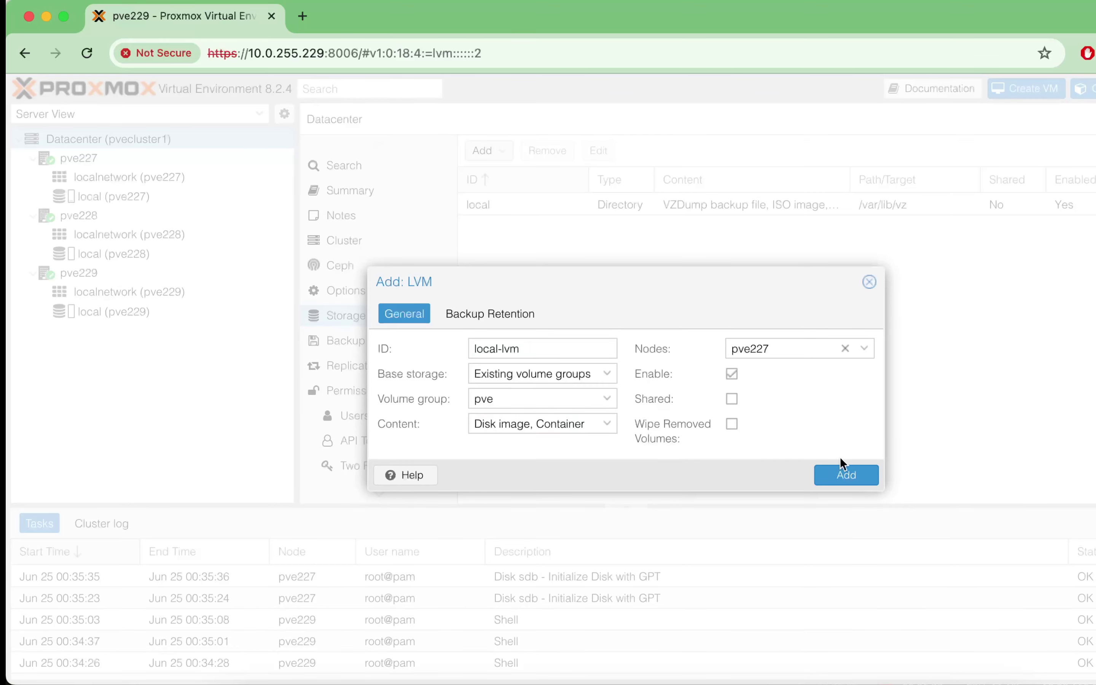
pyautogui.click(847, 474)
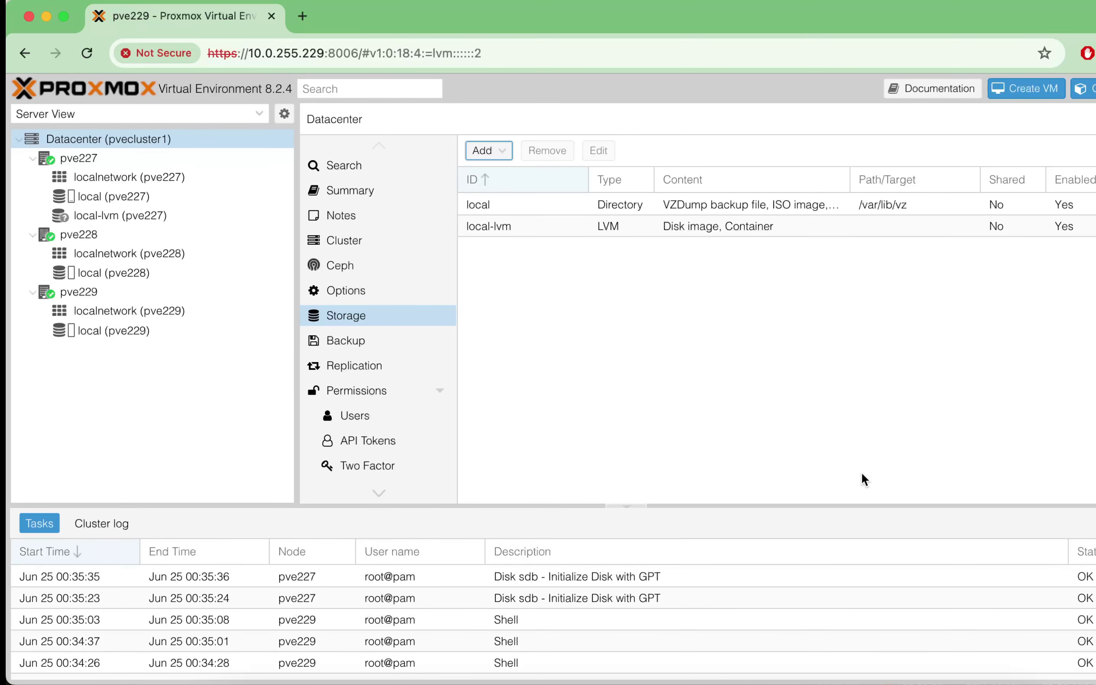
# Step: Compare pve227's local-lvm and local usage summaries, then open the Datacenter storage Add list
pyautogui.click(789, 222)
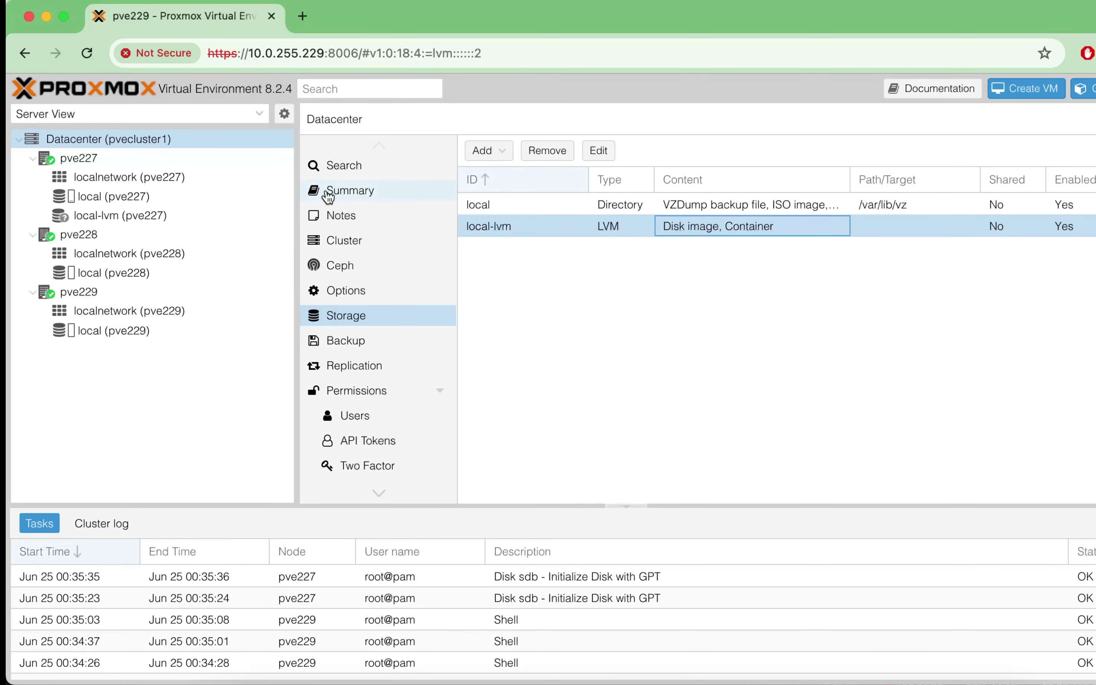
pyautogui.click(154, 212)
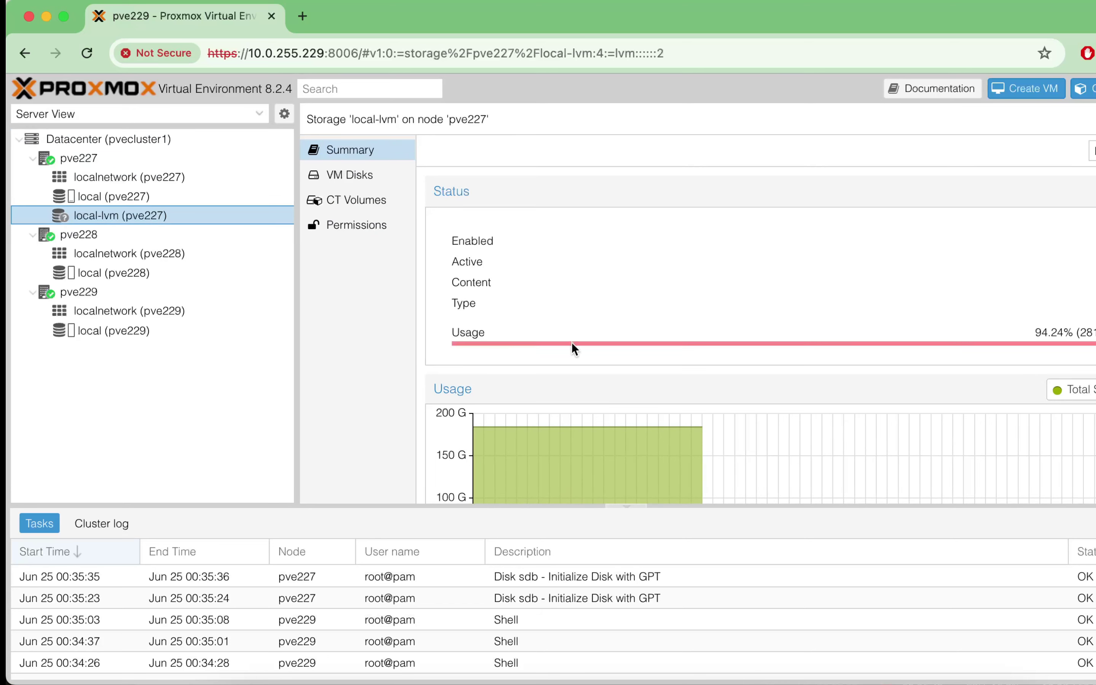
pyautogui.click(88, 200)
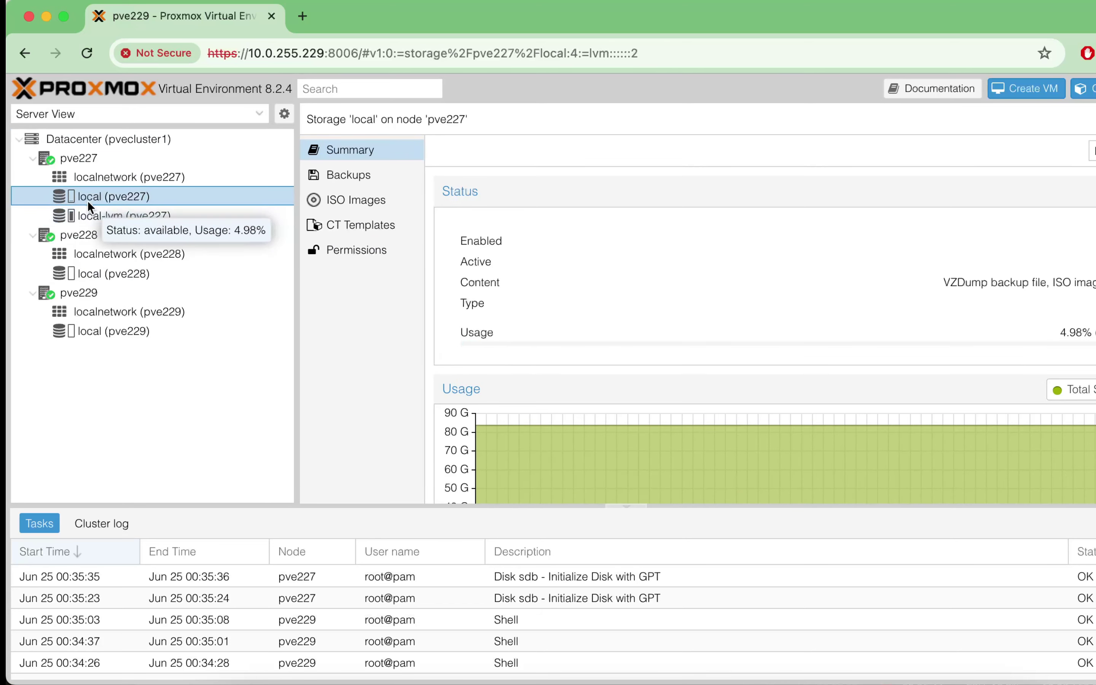
pyautogui.click(122, 216)
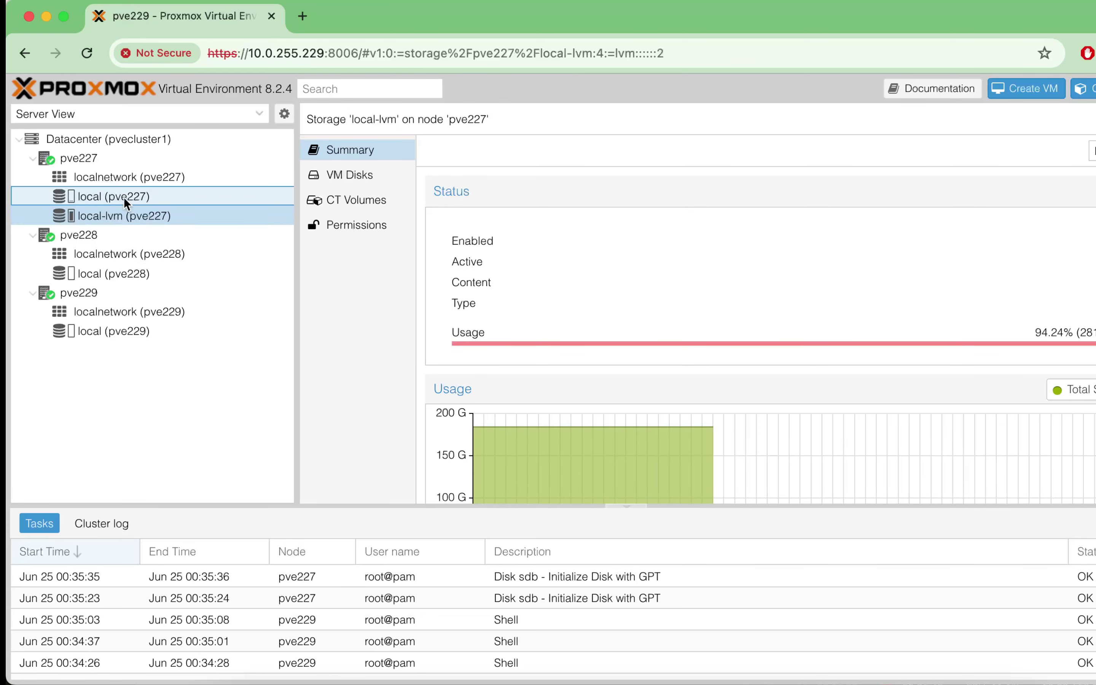
pyautogui.click(123, 197)
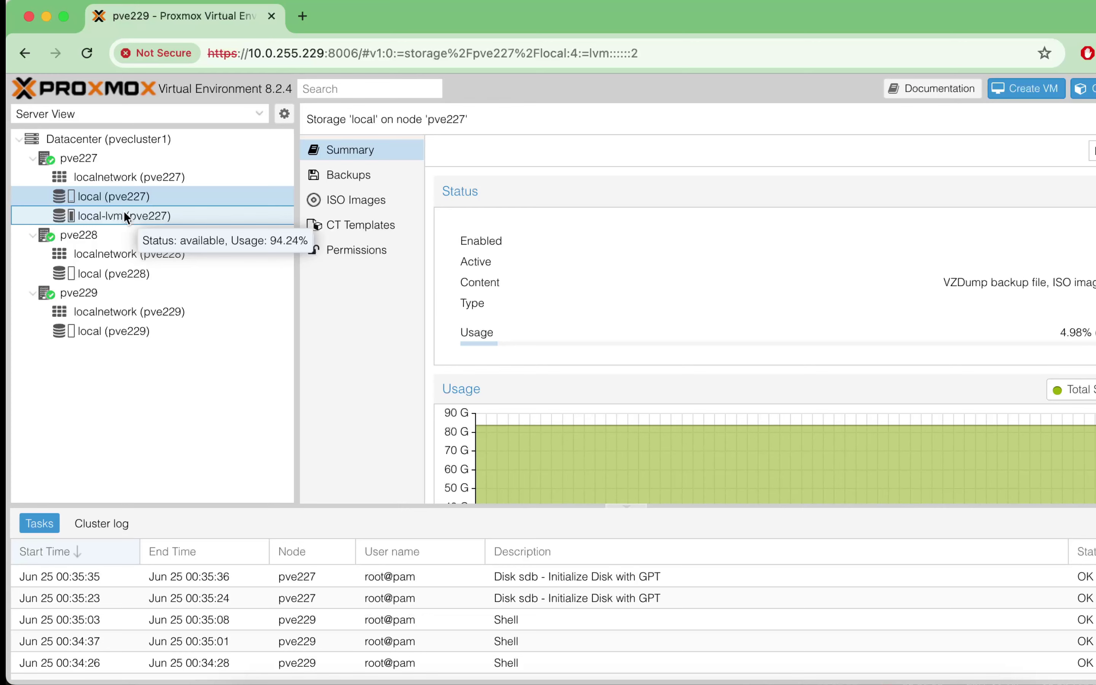
pyautogui.click(109, 139)
pyautogui.click(484, 154)
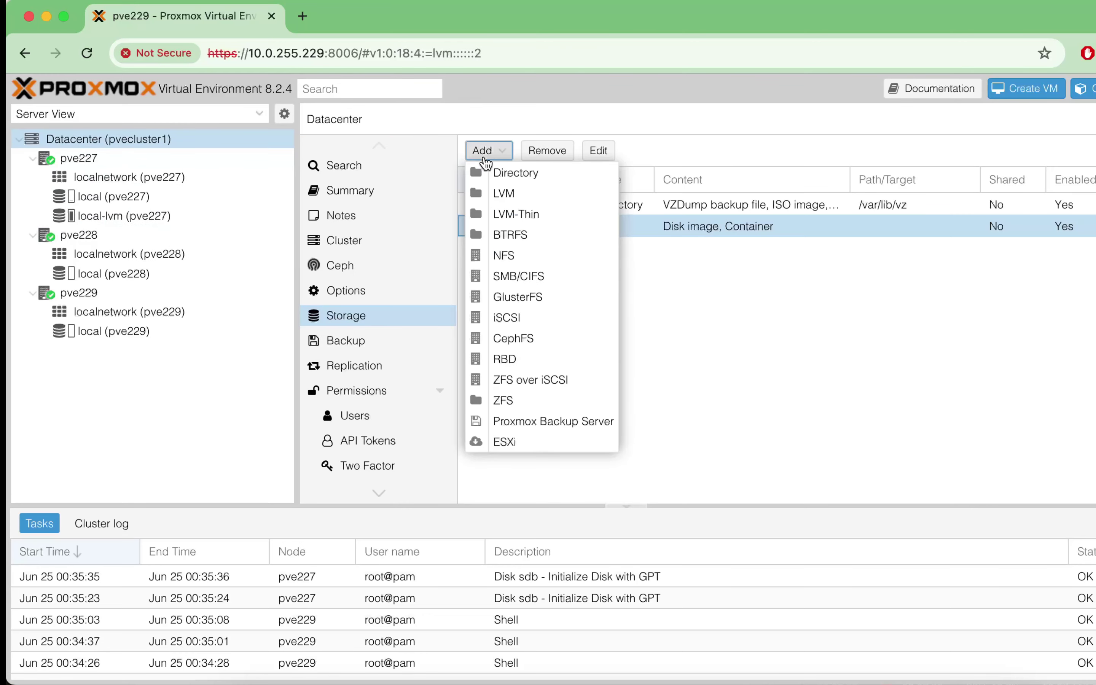
# Step: Add ZFS storage local-zfs on pool rpool, limited to nodes pve228 and pve229
pyautogui.click(524, 400)
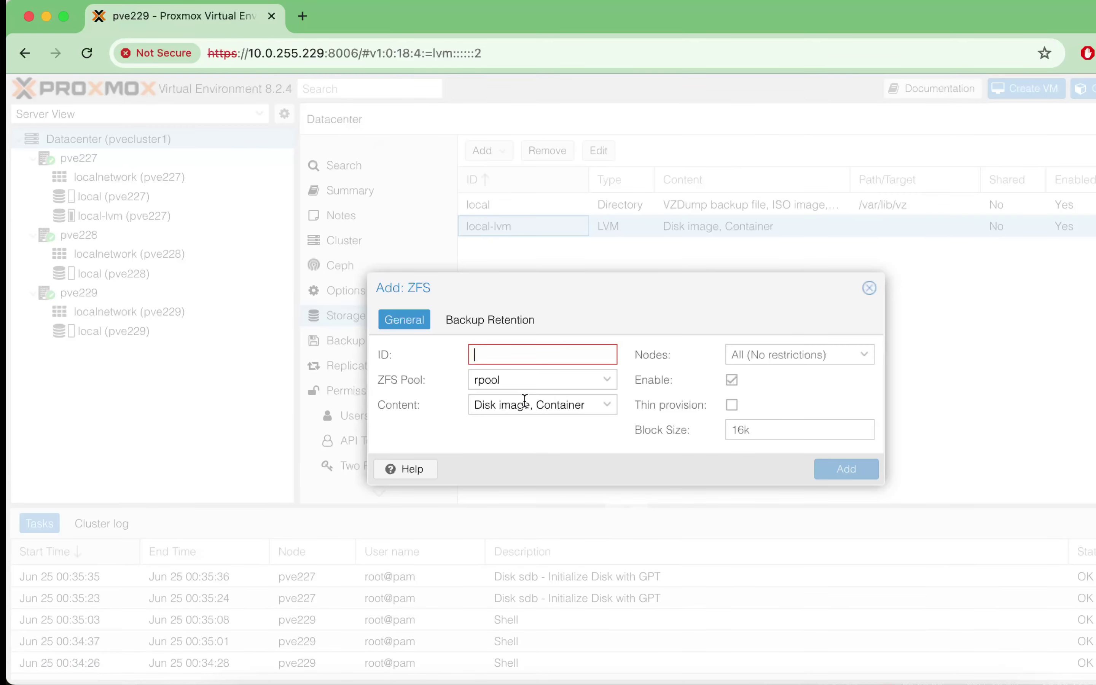
pyautogui.click(610, 385)
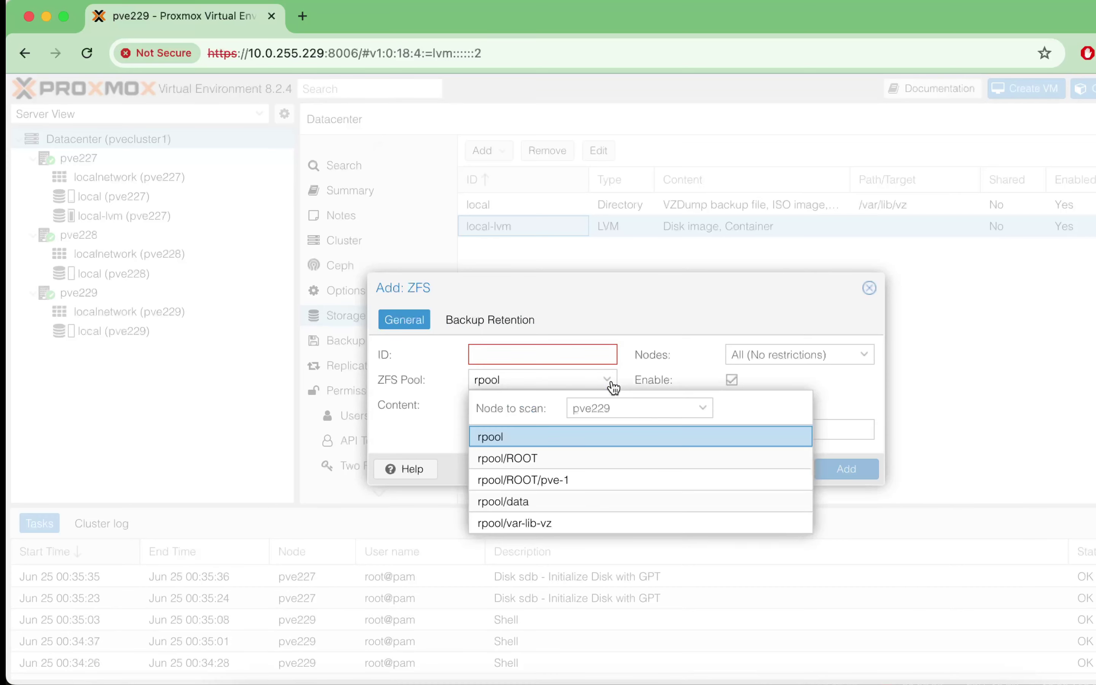
pyautogui.click(538, 436)
pyautogui.click(807, 352)
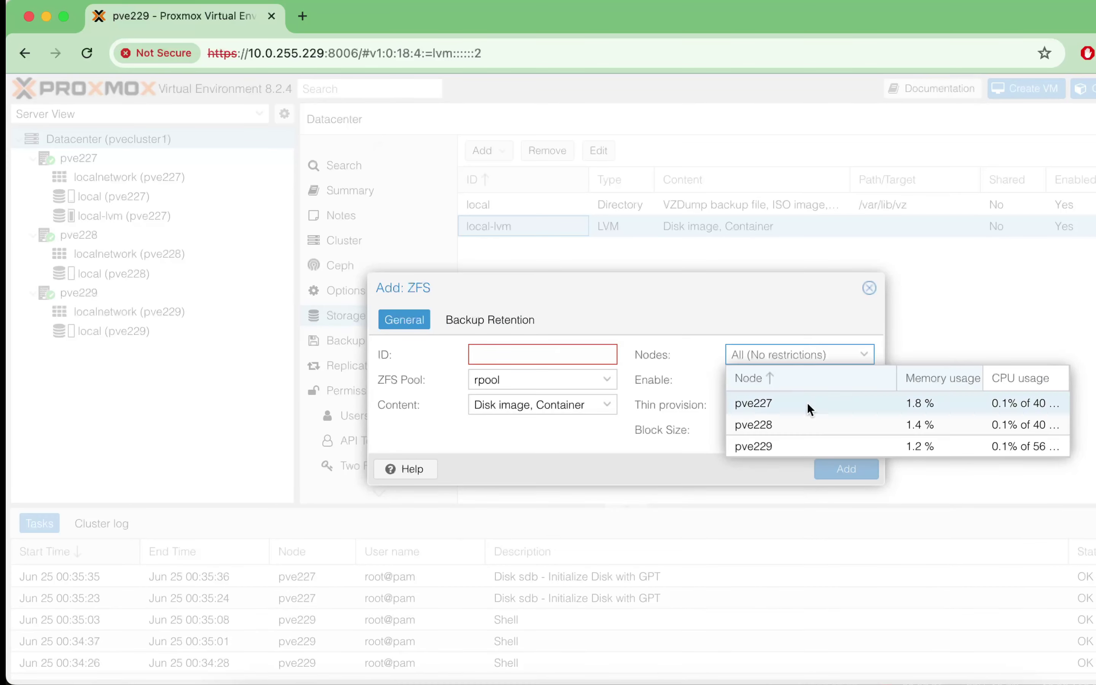
pyautogui.click(799, 428)
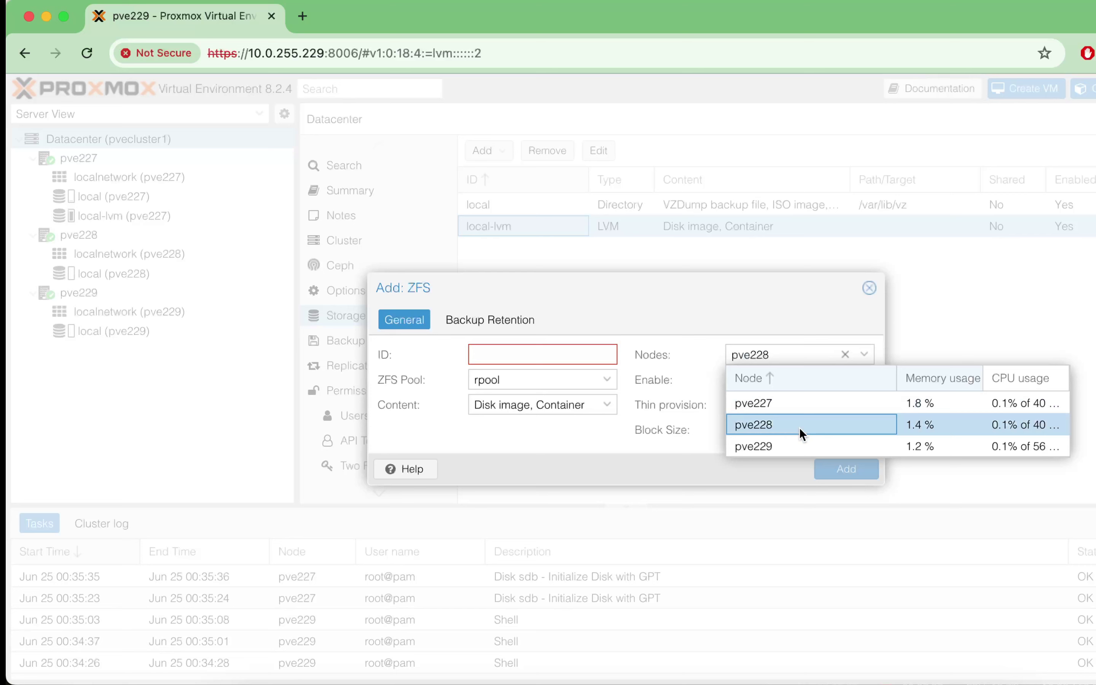
pyautogui.click(779, 441)
pyautogui.click(580, 357)
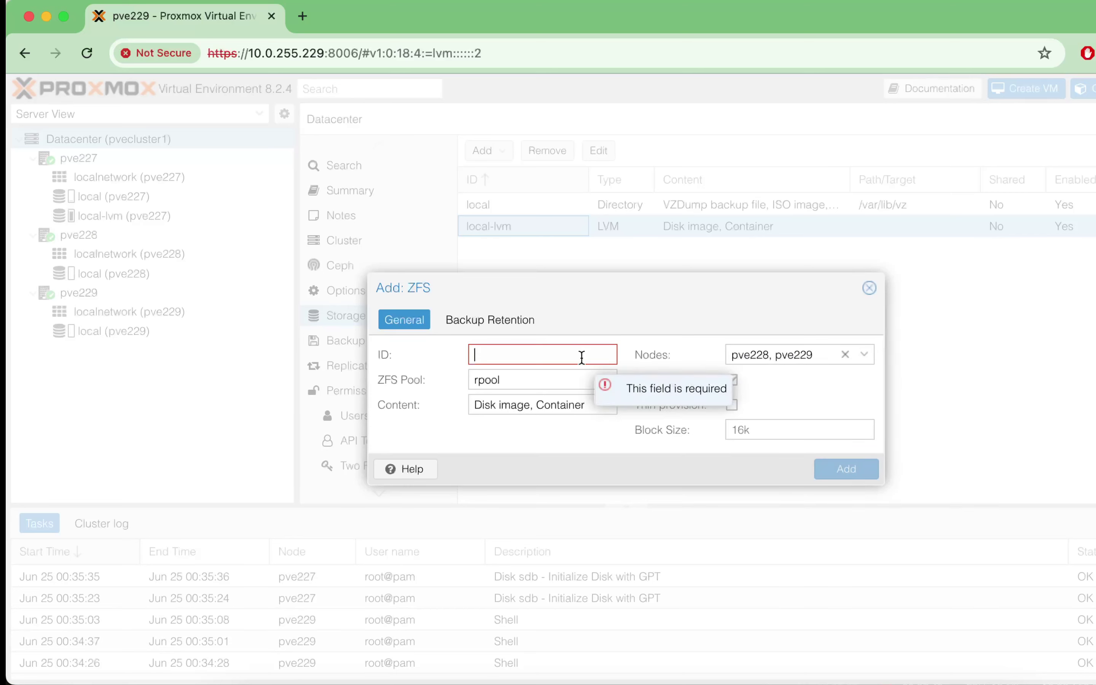
pyautogui.write('local-zfs')
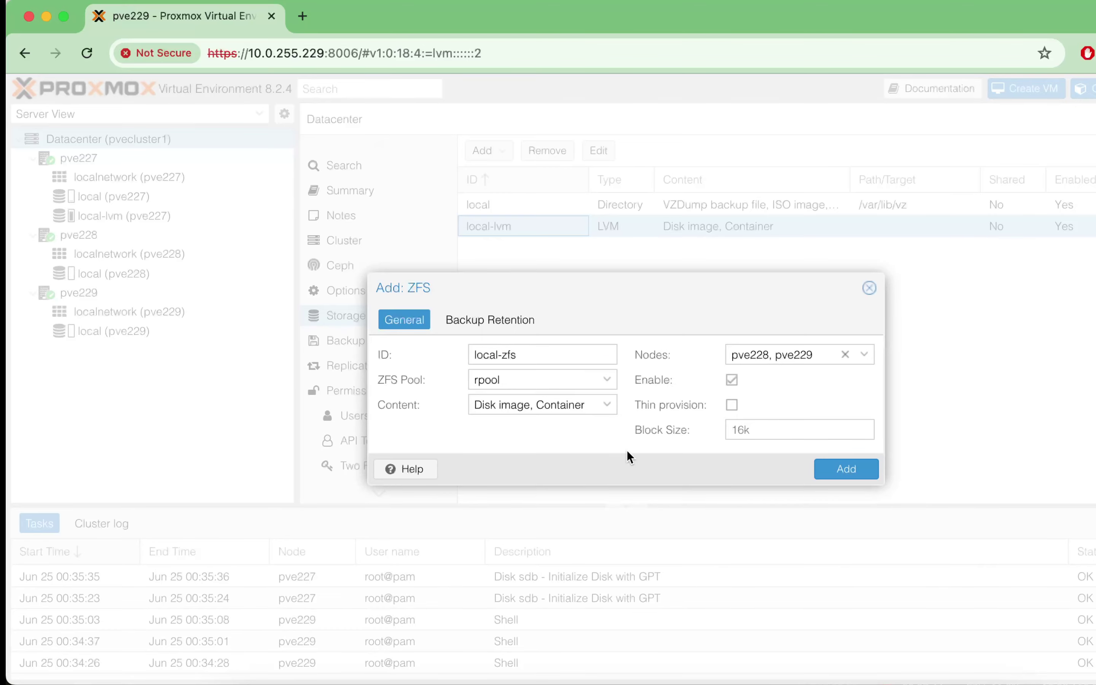
pyautogui.click(843, 469)
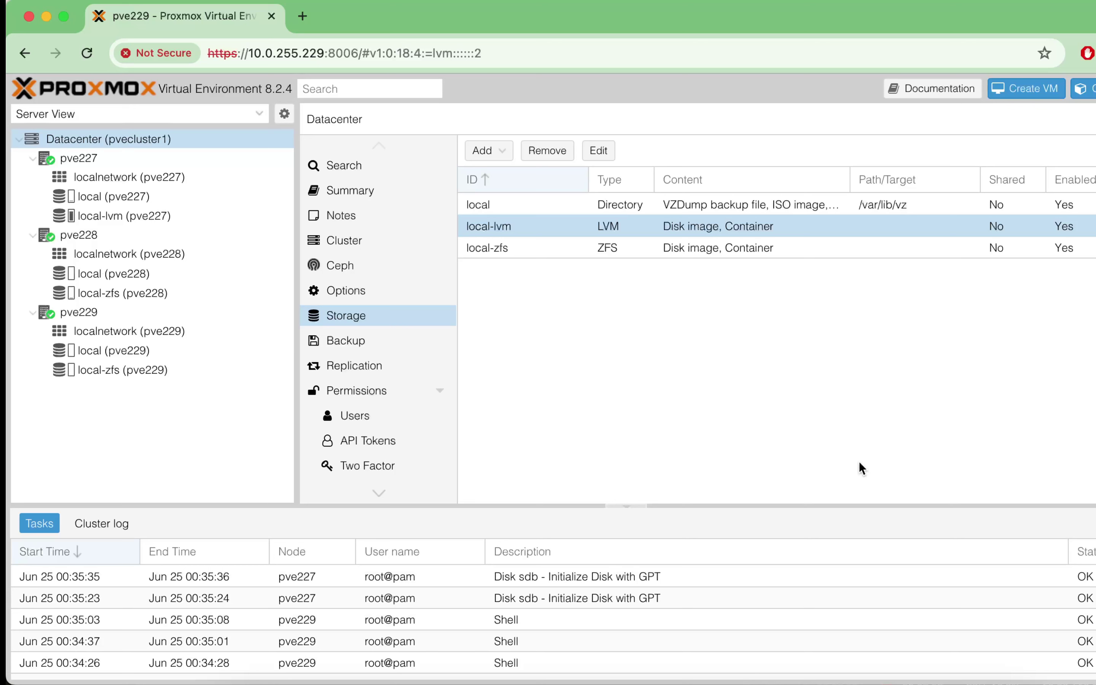
# Step: Review pve227's local and local-lvm storage usage, then go back to the Datacenter storage list
pyautogui.click(112, 195)
pyautogui.click(115, 207)
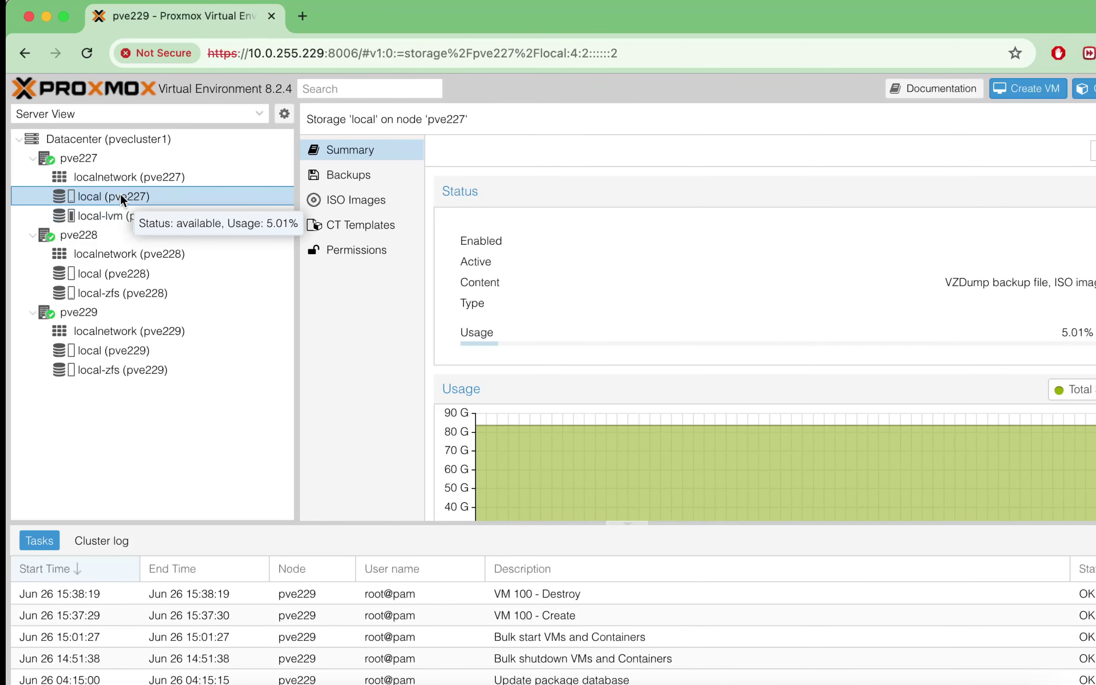
pyautogui.click(118, 214)
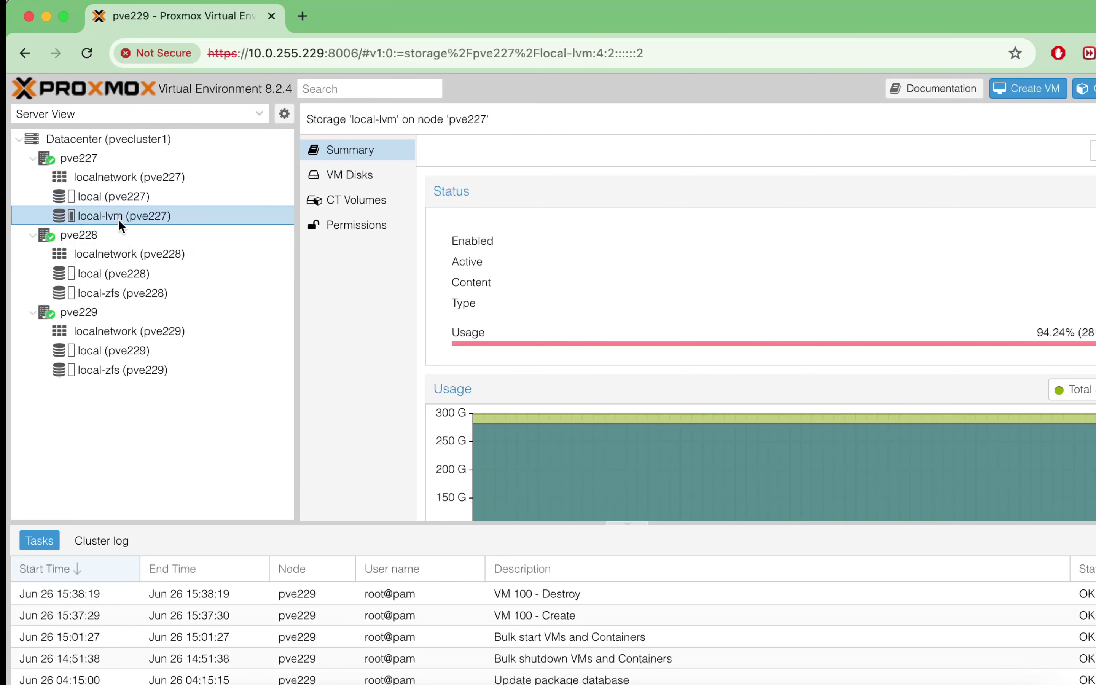
pyautogui.click(79, 138)
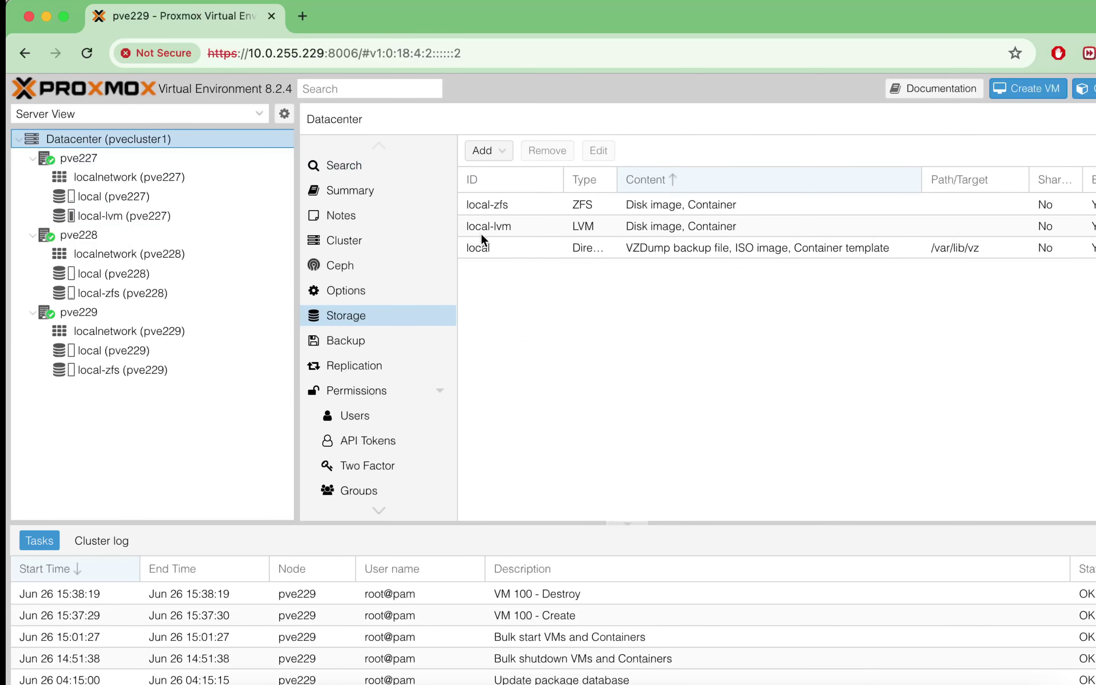
# Step: Remove the local-lvm storage entry and confirm pve227's local storage summary
pyautogui.click(497, 231)
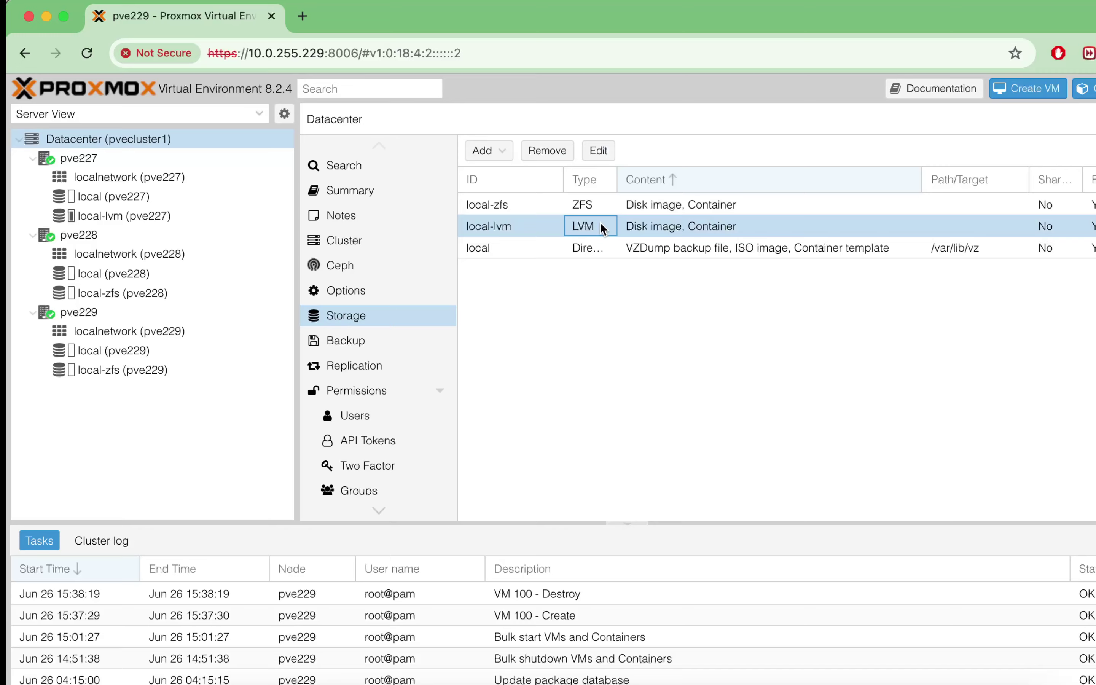
pyautogui.click(545, 147)
pyautogui.click(601, 426)
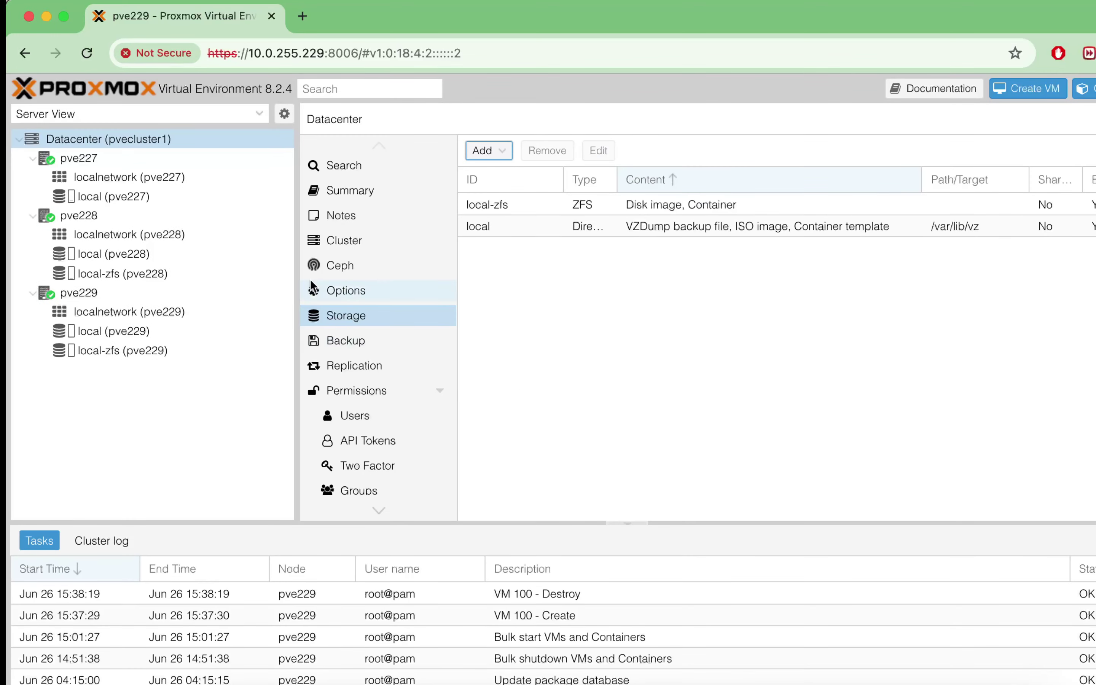
pyautogui.click(106, 195)
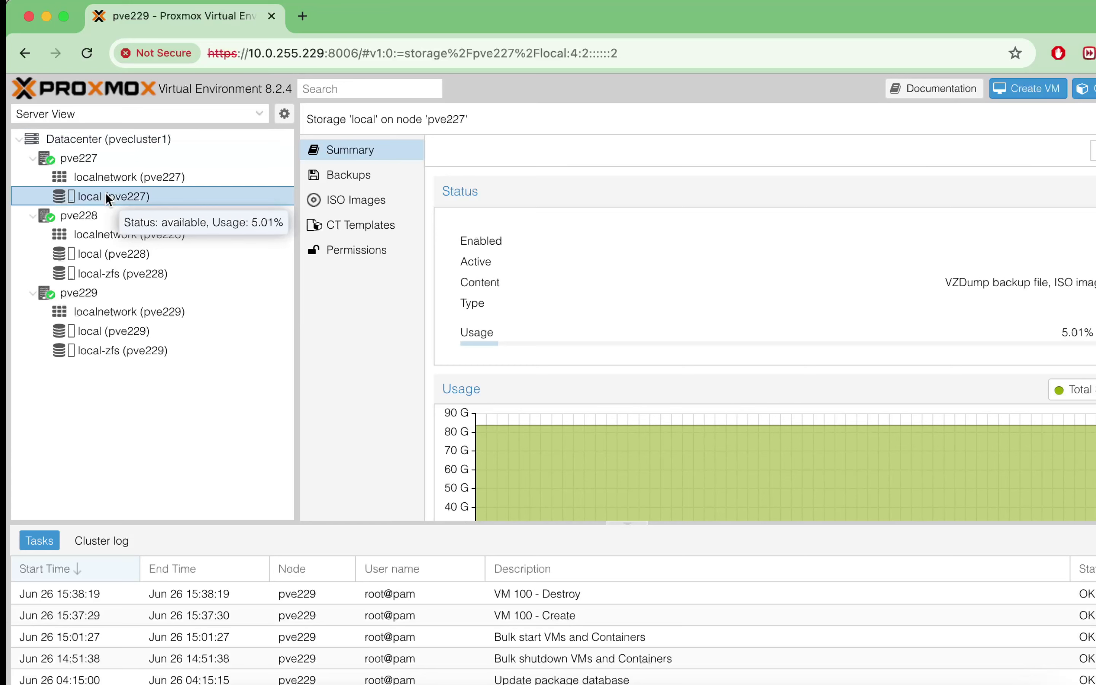
# Step: In pve227's shell, delete the pve/data logical volume with lvremove /dev/pve/data
pyautogui.click(81, 161)
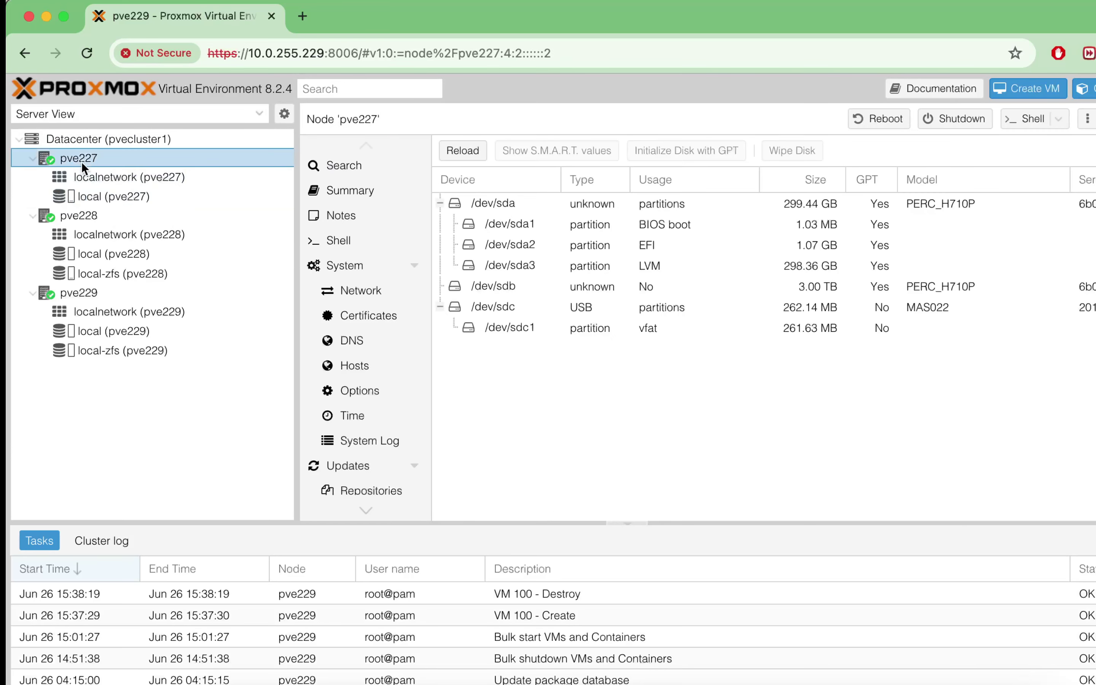
pyautogui.click(351, 243)
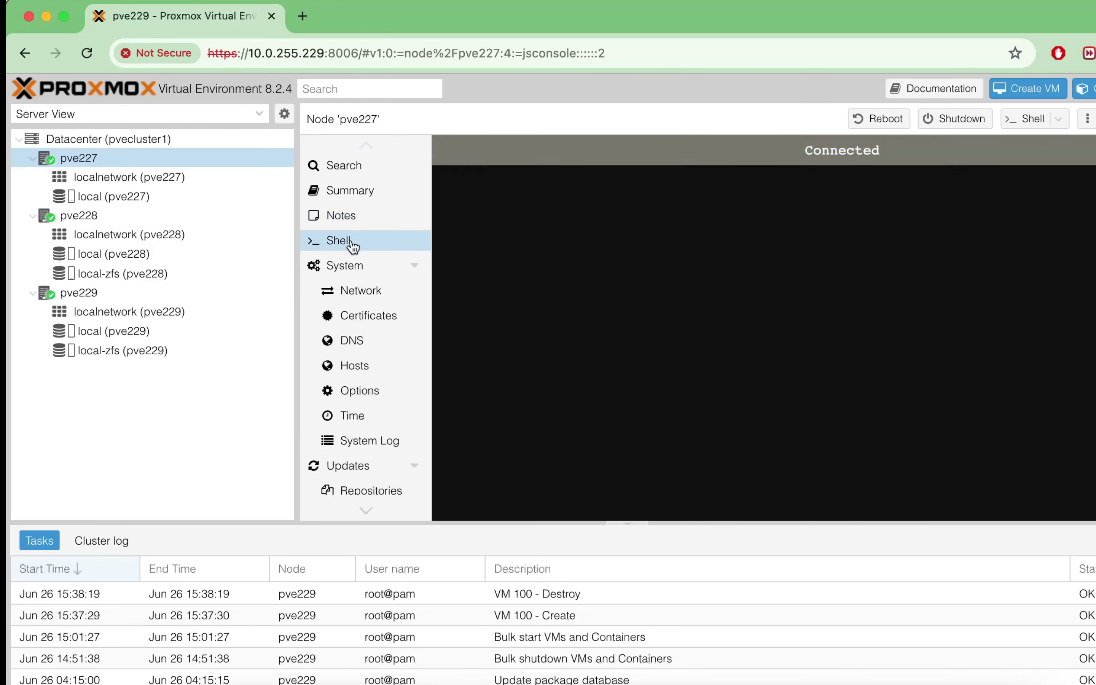
pyautogui.write('lvremove /dev/pve/data')
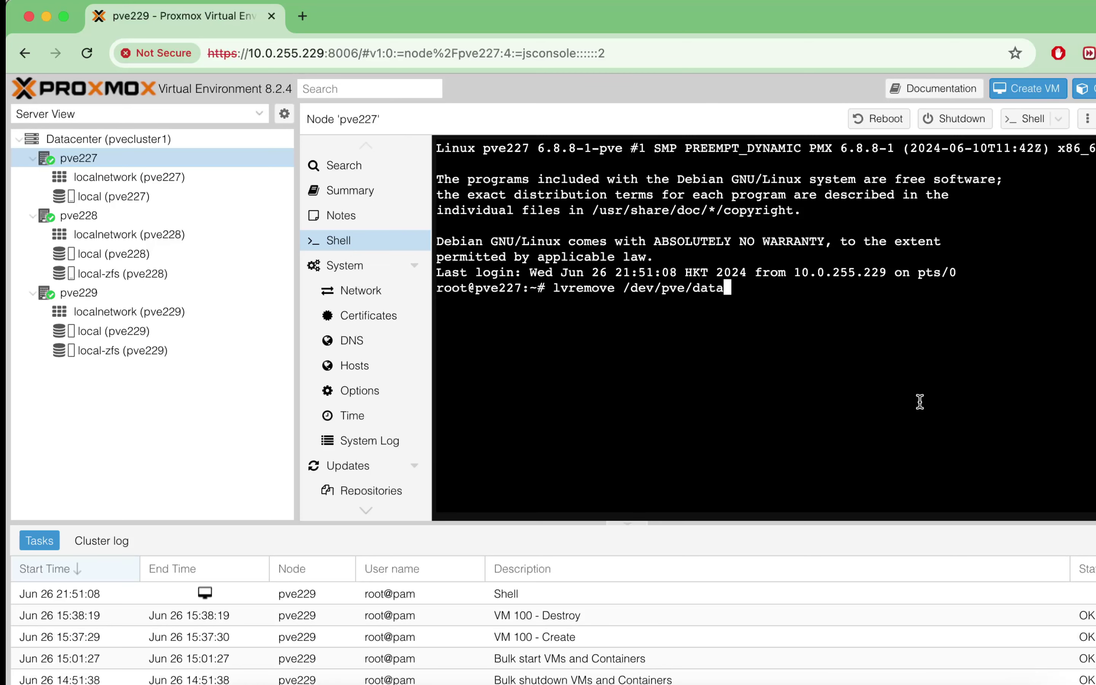
pyautogui.press('Return')
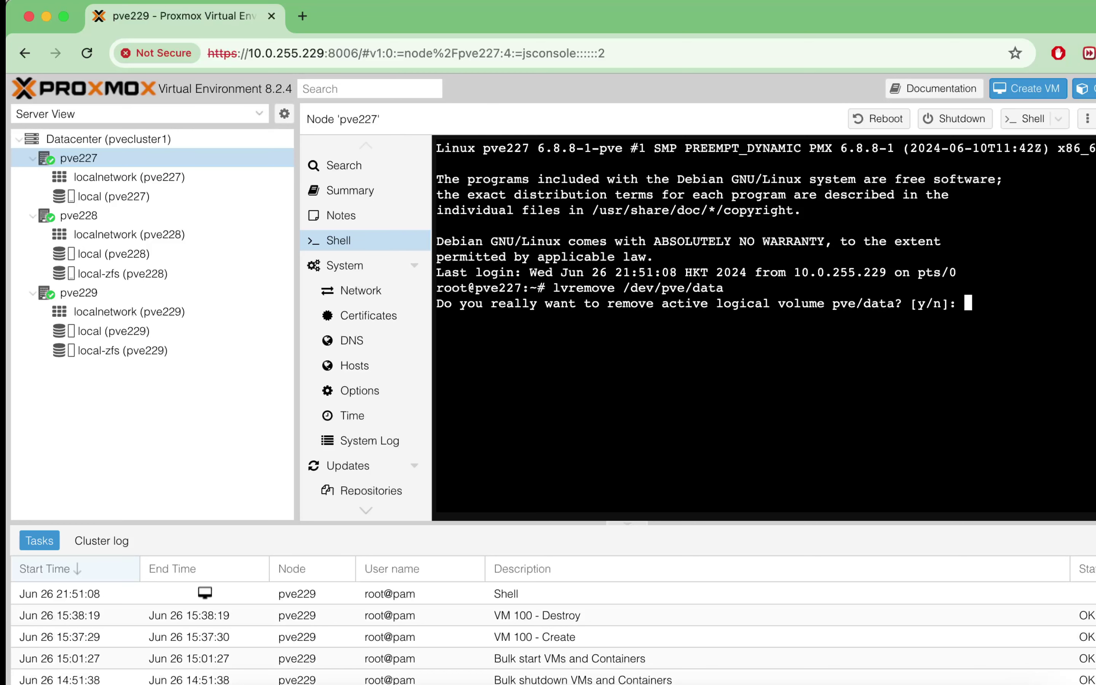
pyautogui.write('y')
pyautogui.press('Return')
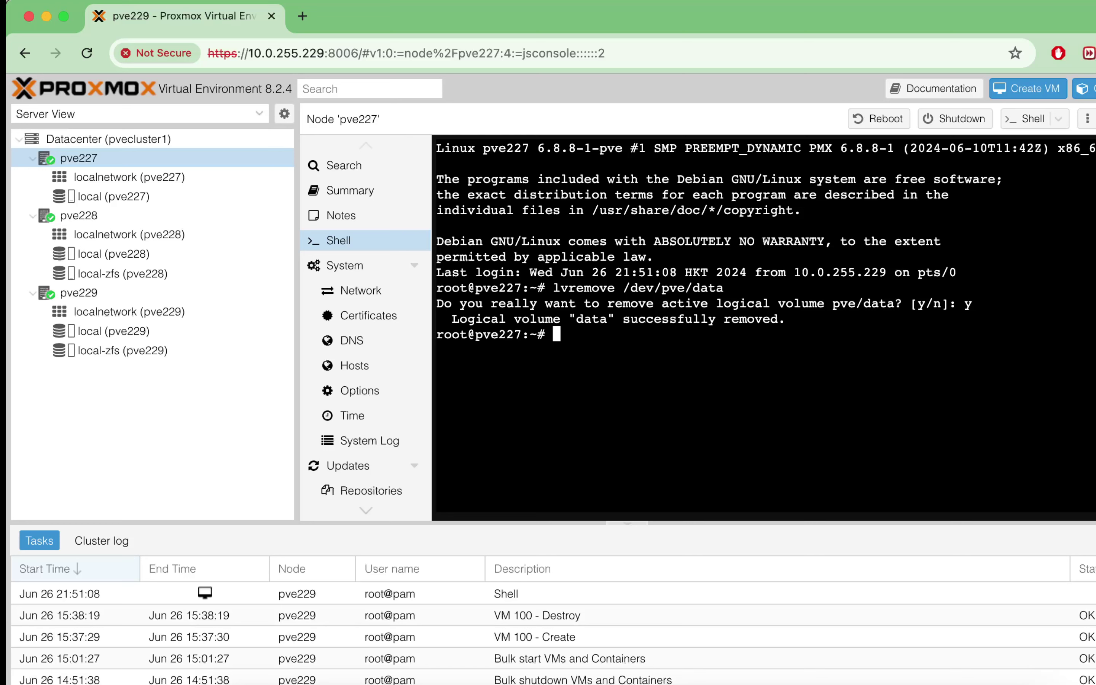
# Step: Extend pve/root over all free space with lvresize -l +100%FREE, reaching 269.87 GiB
pyautogui.hotkey('ctrl', 'l')
pyautogui.write('lvresize -l +100%FREE /dev/pve/root')
pyautogui.press('Return')
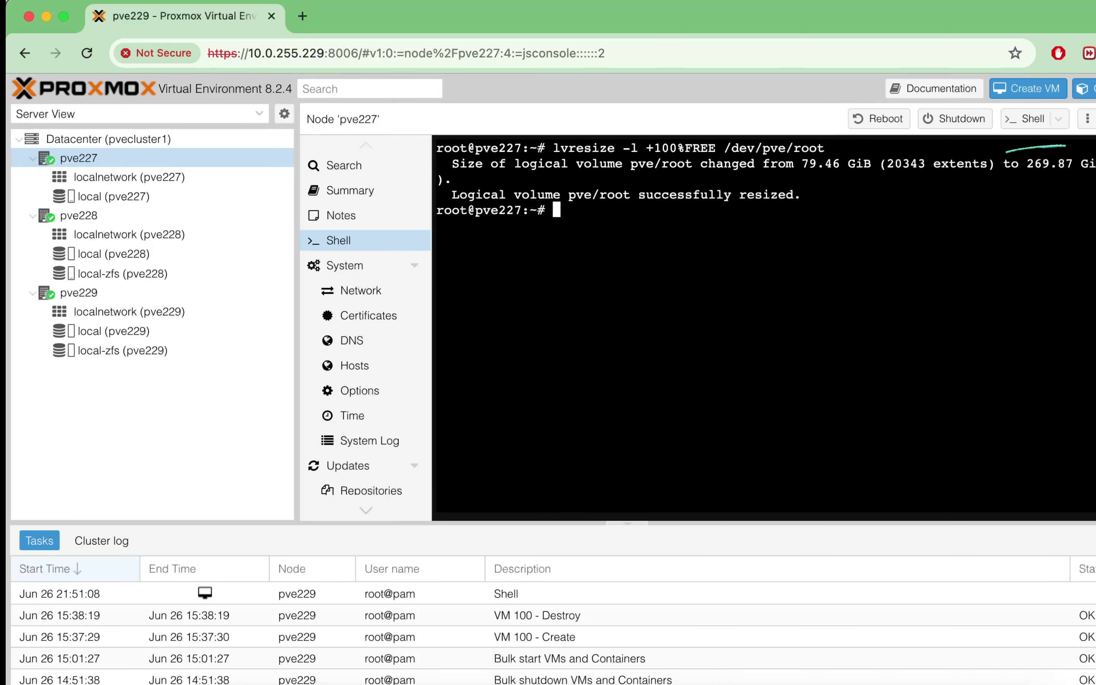